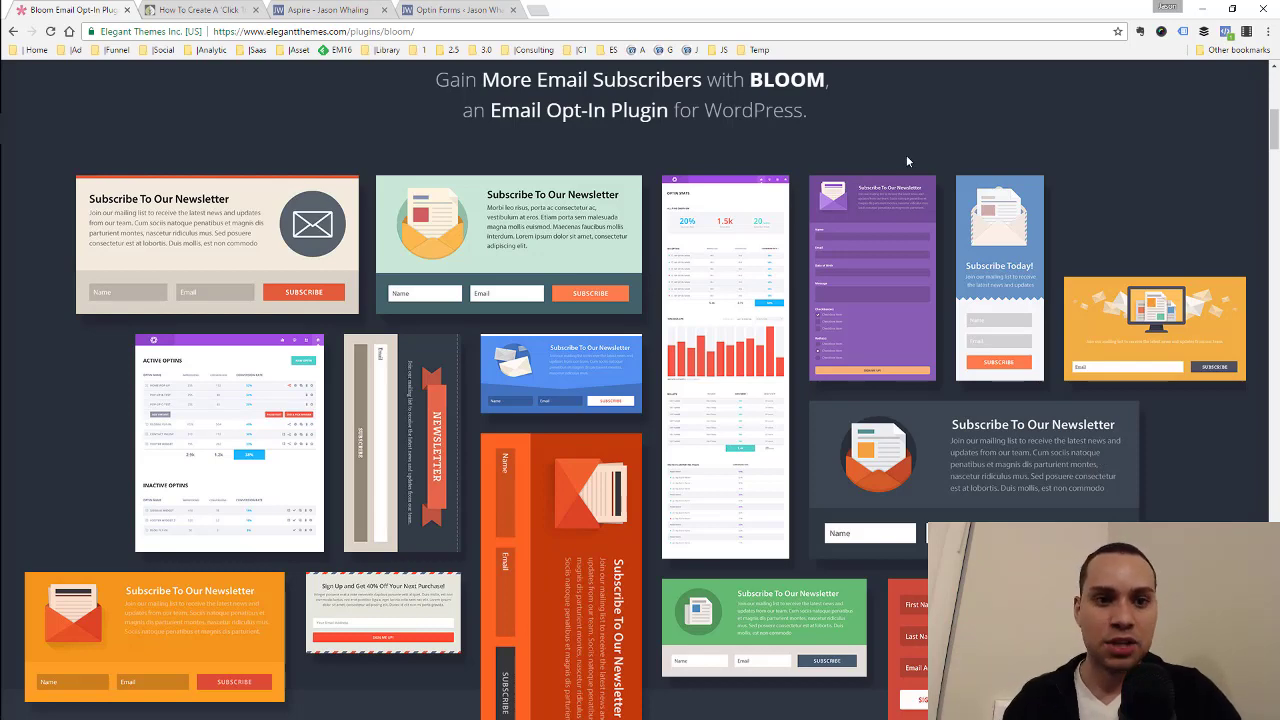
Switch to the Aspen Grove Studios 'How To Create A Click Trigger' article.
{"action": "left_click", "coordinate": [200, 10]}
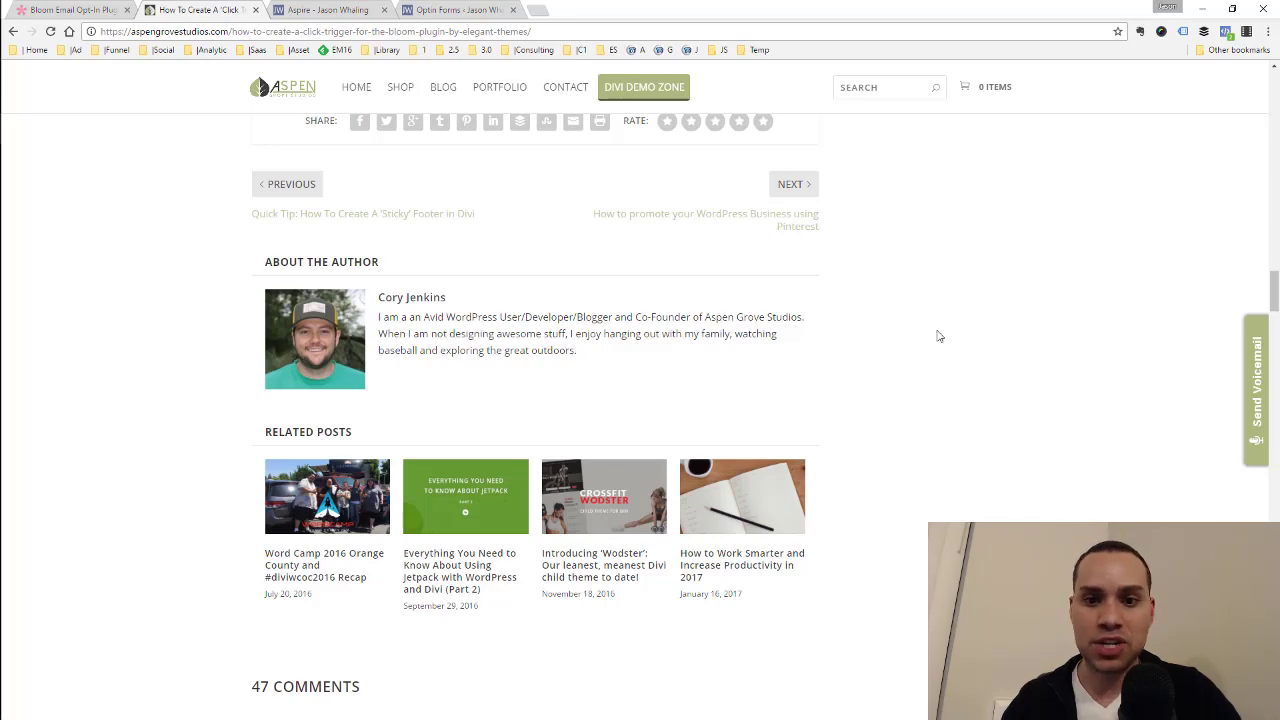
Scroll through the click-trigger article to read its instructions.
{"action": "scroll", "coordinate": [938, 336], "scroll_direction": "up", "scroll_amount": 20}
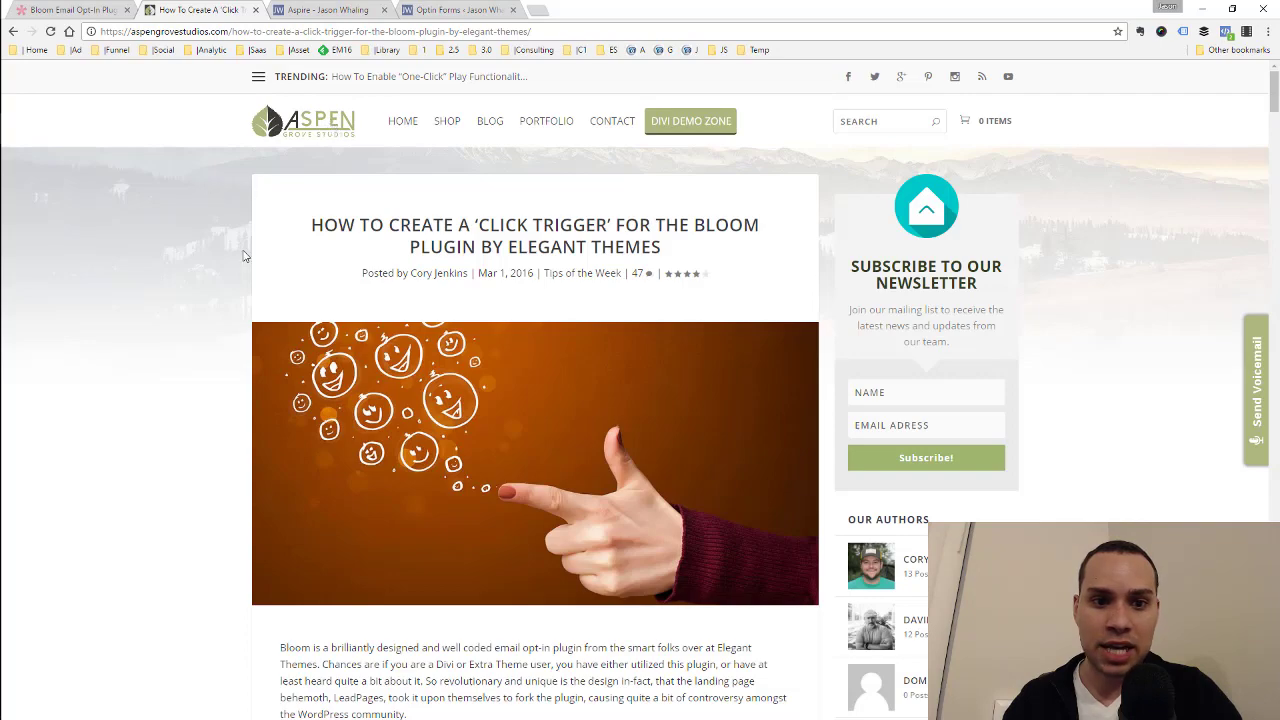
{"action": "scroll", "coordinate": [228, 377], "scroll_direction": "down", "scroll_amount": 10}
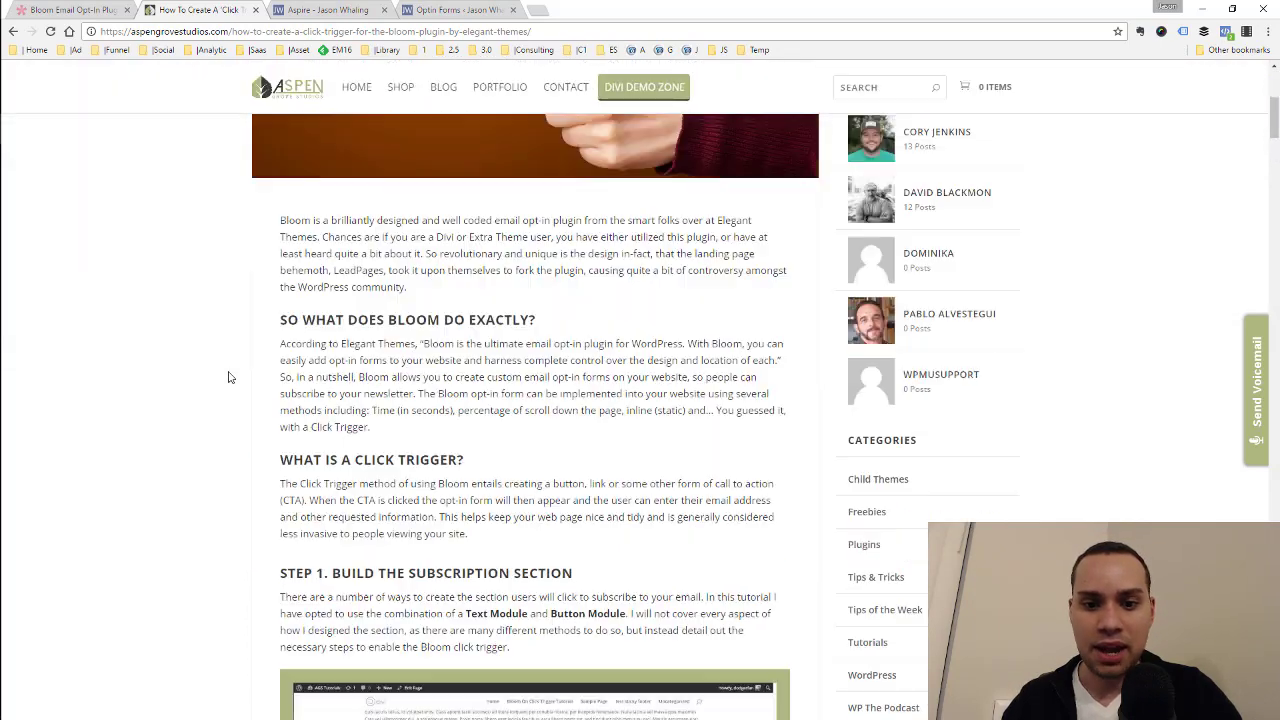
{"action": "scroll", "coordinate": [228, 377], "scroll_direction": "down", "scroll_amount": 1}
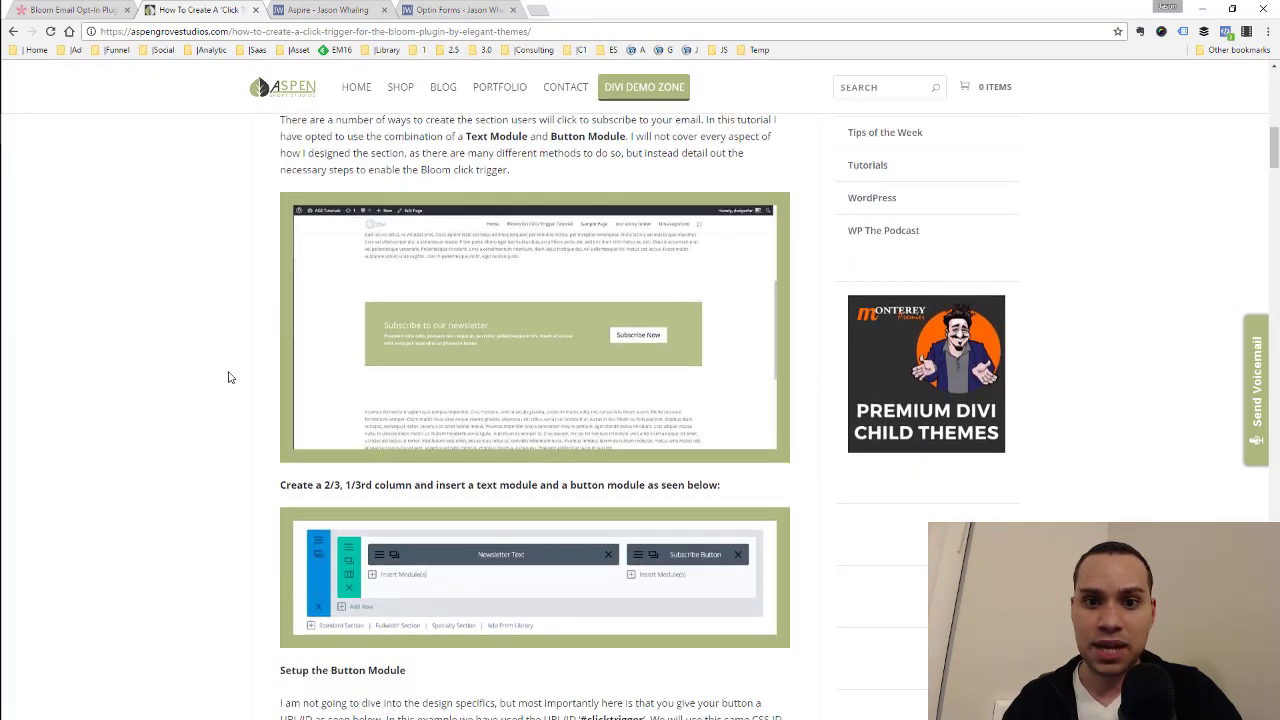
{"action": "scroll", "coordinate": [228, 377], "scroll_direction": "down", "scroll_amount": 2}
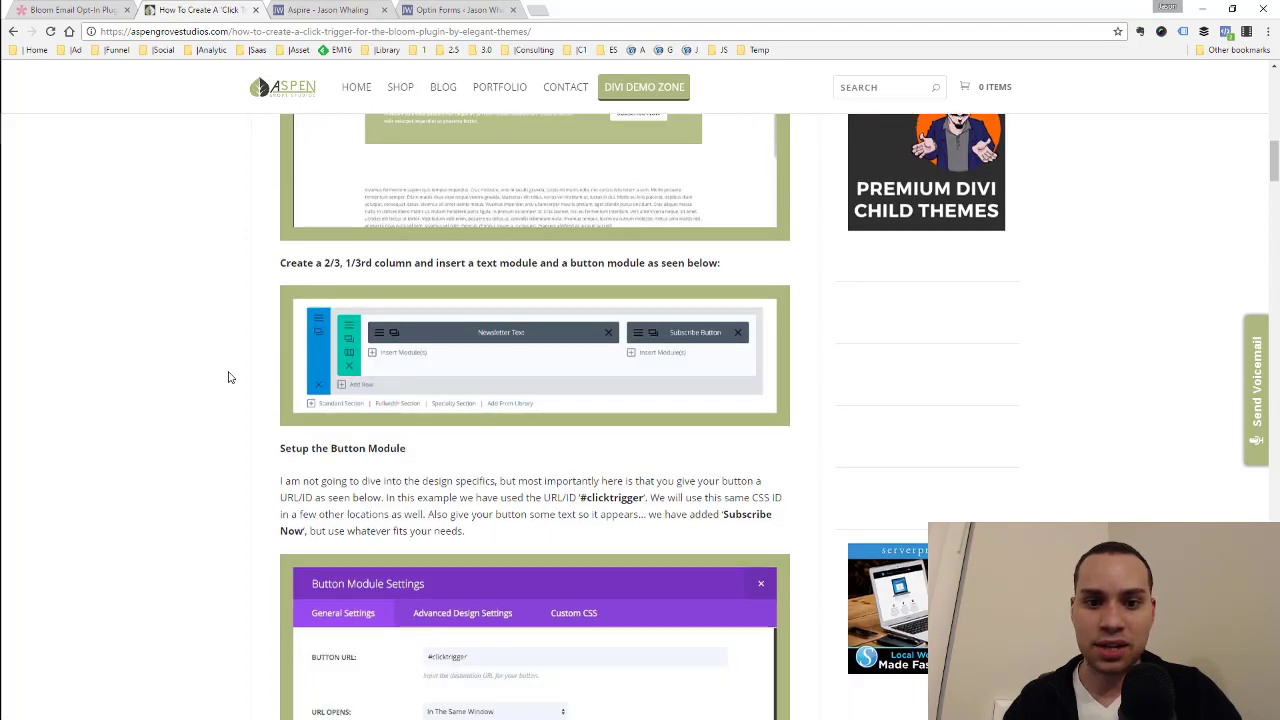
{"action": "scroll", "coordinate": [228, 377], "scroll_direction": "up", "scroll_amount": 3}
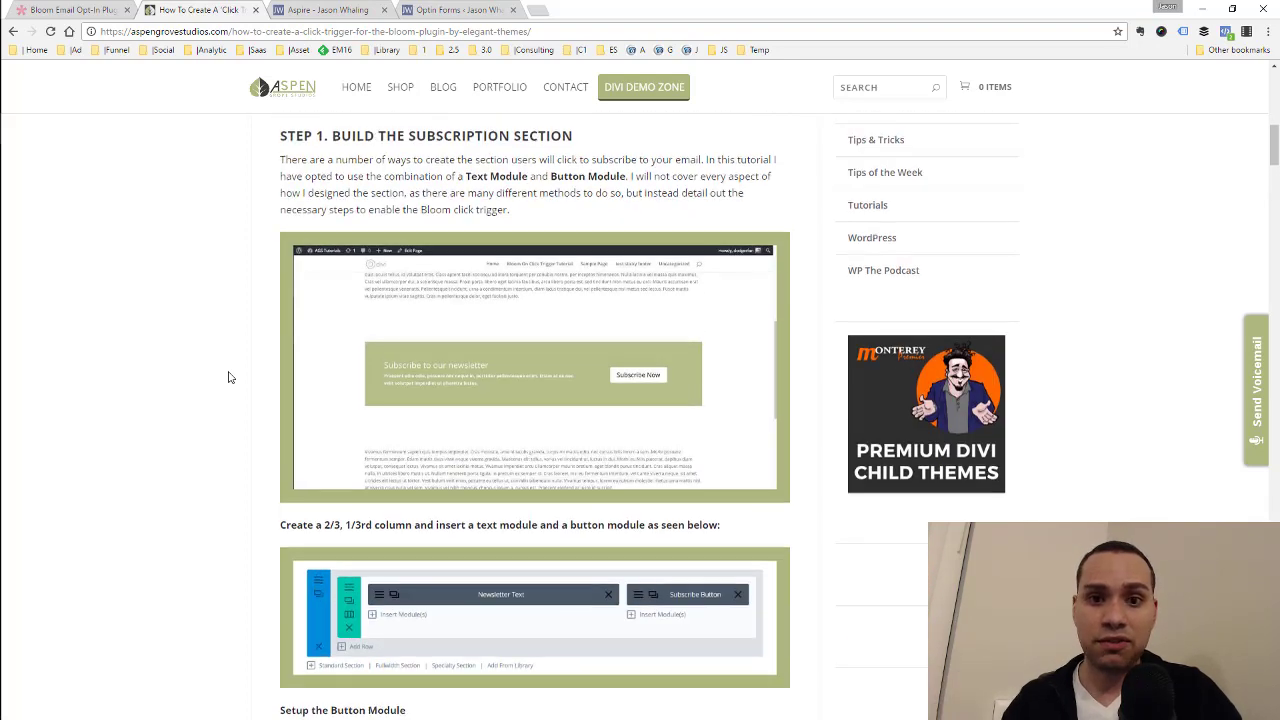
{"action": "scroll", "coordinate": [228, 377], "scroll_direction": "up", "scroll_amount": 3}
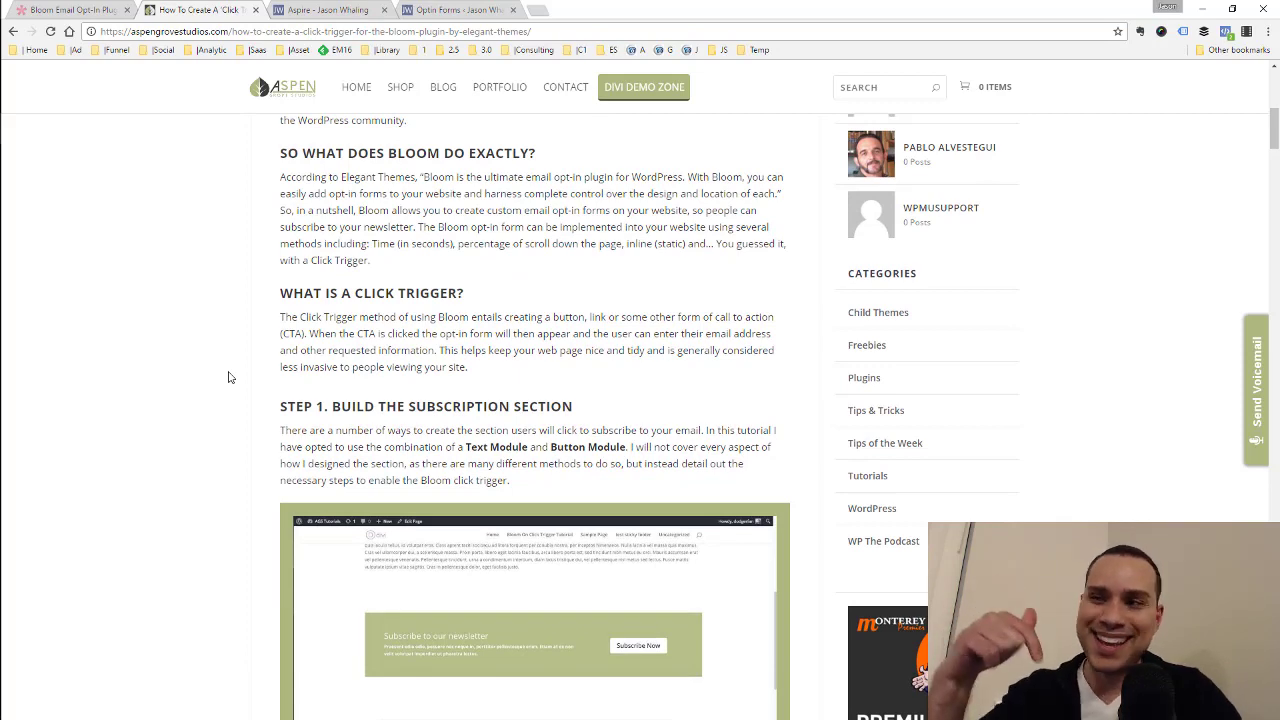
{"action": "scroll", "coordinate": [228, 377], "scroll_direction": "up", "scroll_amount": 6}
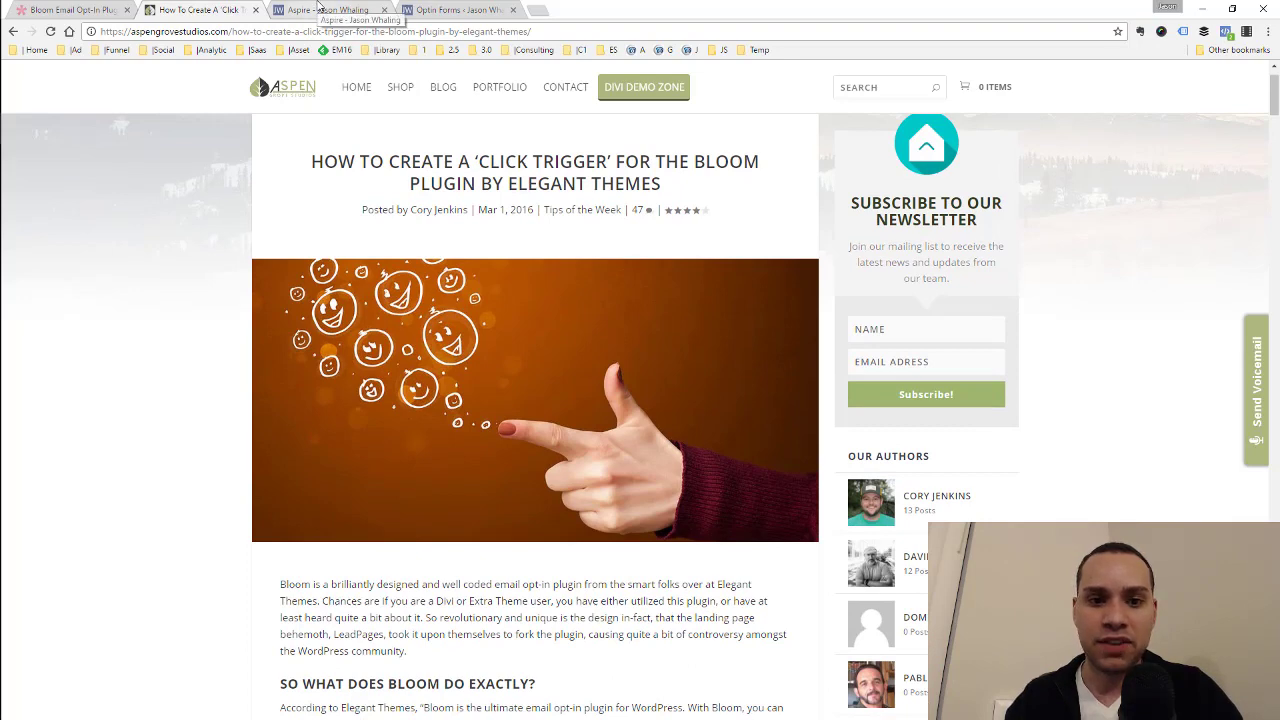
On the demo homepage, check that the call-to-action button opens the Bloom popup, then close it.
{"action": "left_click", "coordinate": [318, 9]}
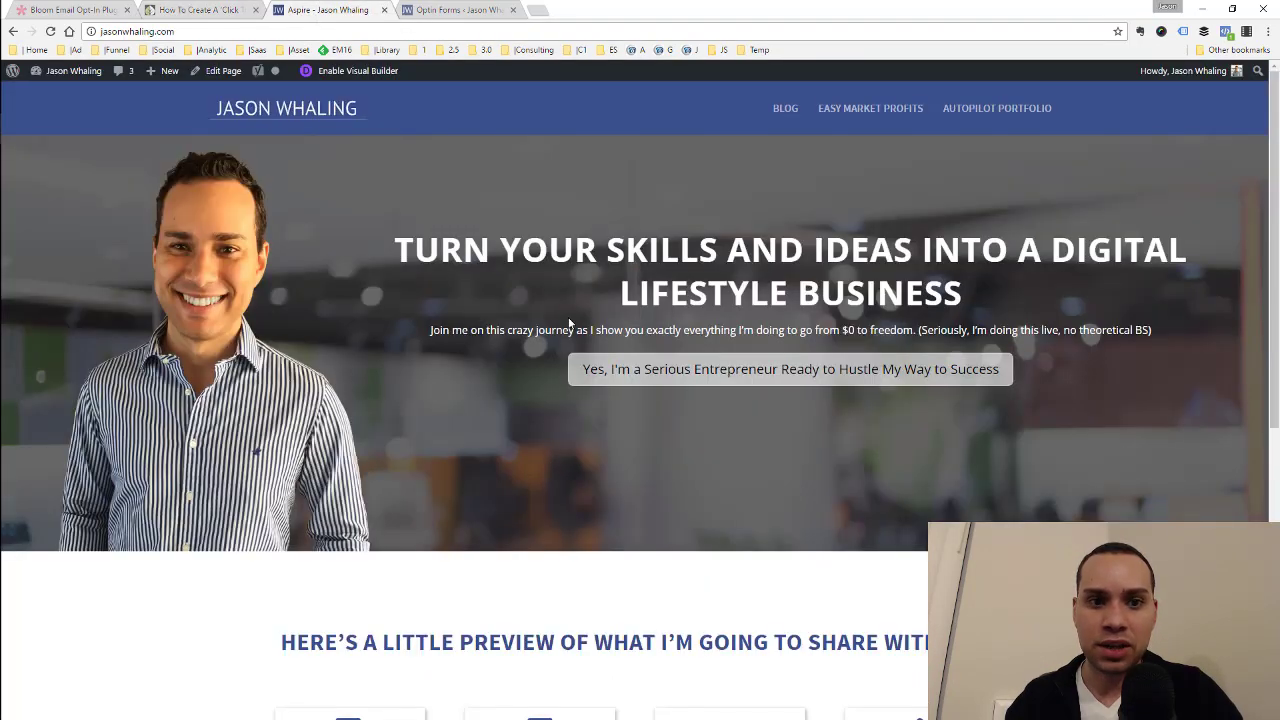
{"action": "left_click", "coordinate": [755, 370]}
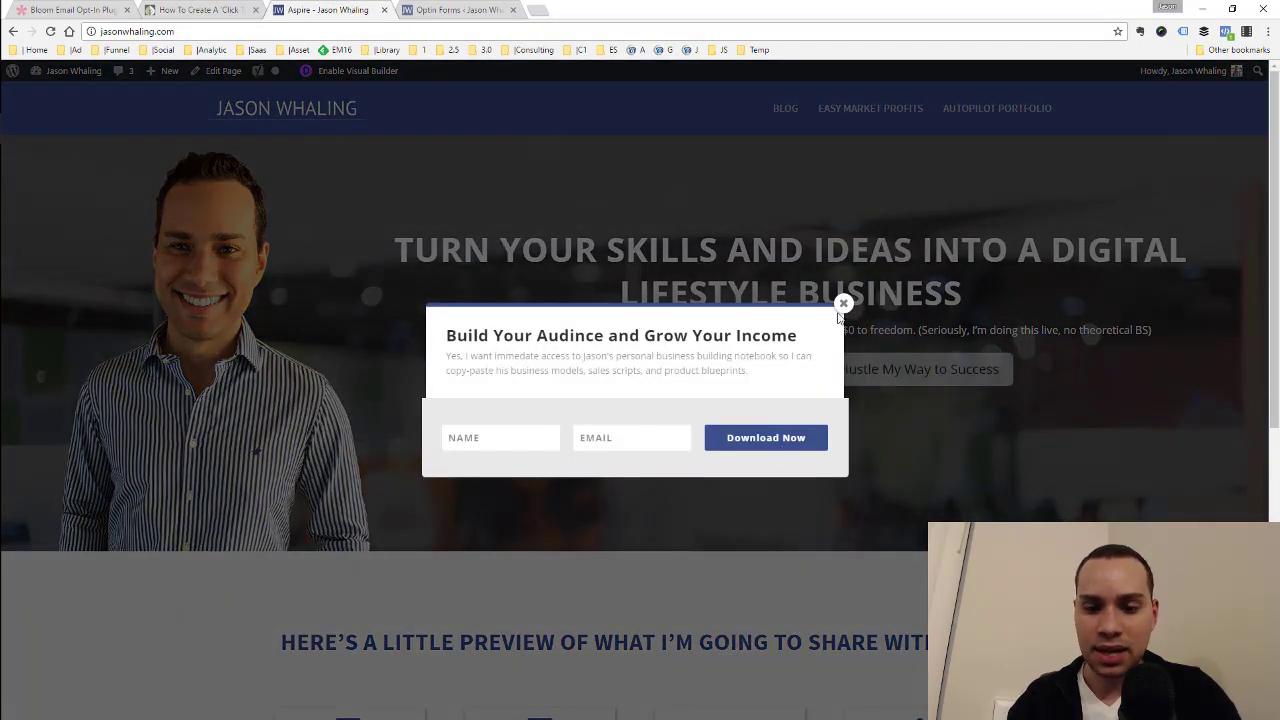
{"action": "left_click", "coordinate": [806, 310]}
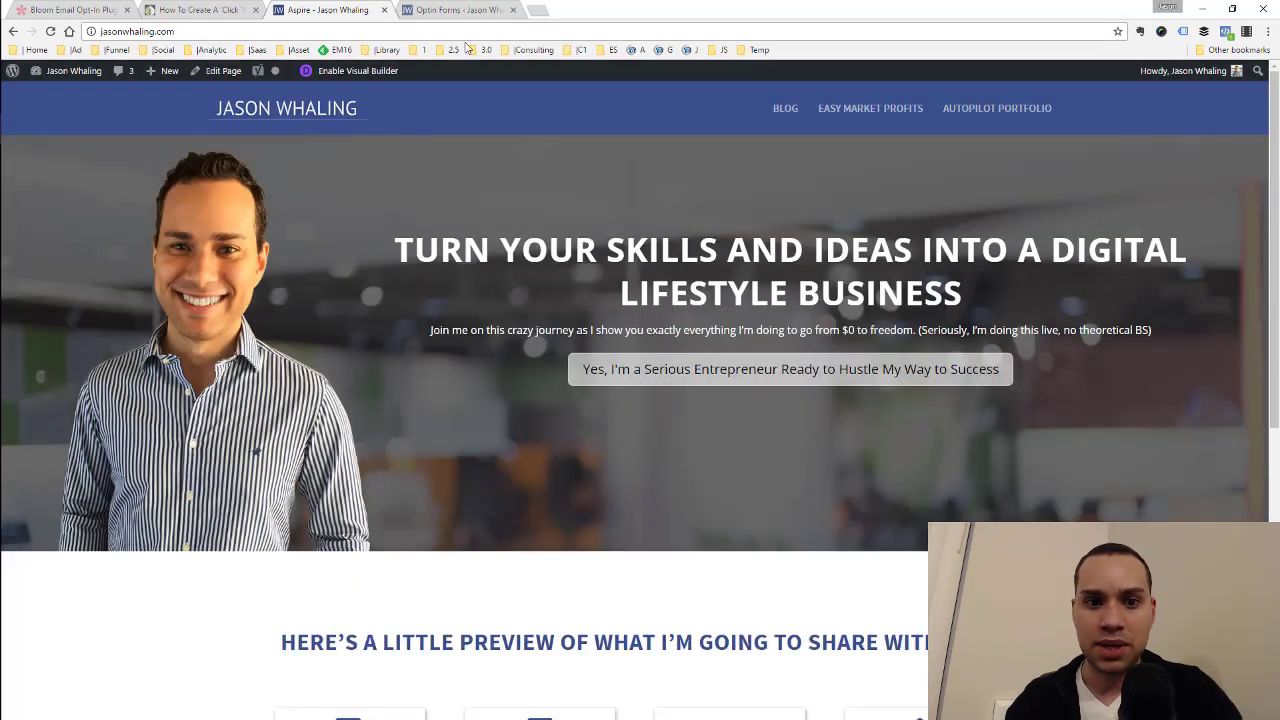
Open the Design step of the Aspiring Entrepreneurs Optin (Home Page) form and review its options.
{"action": "left_click", "coordinate": [428, 12]}
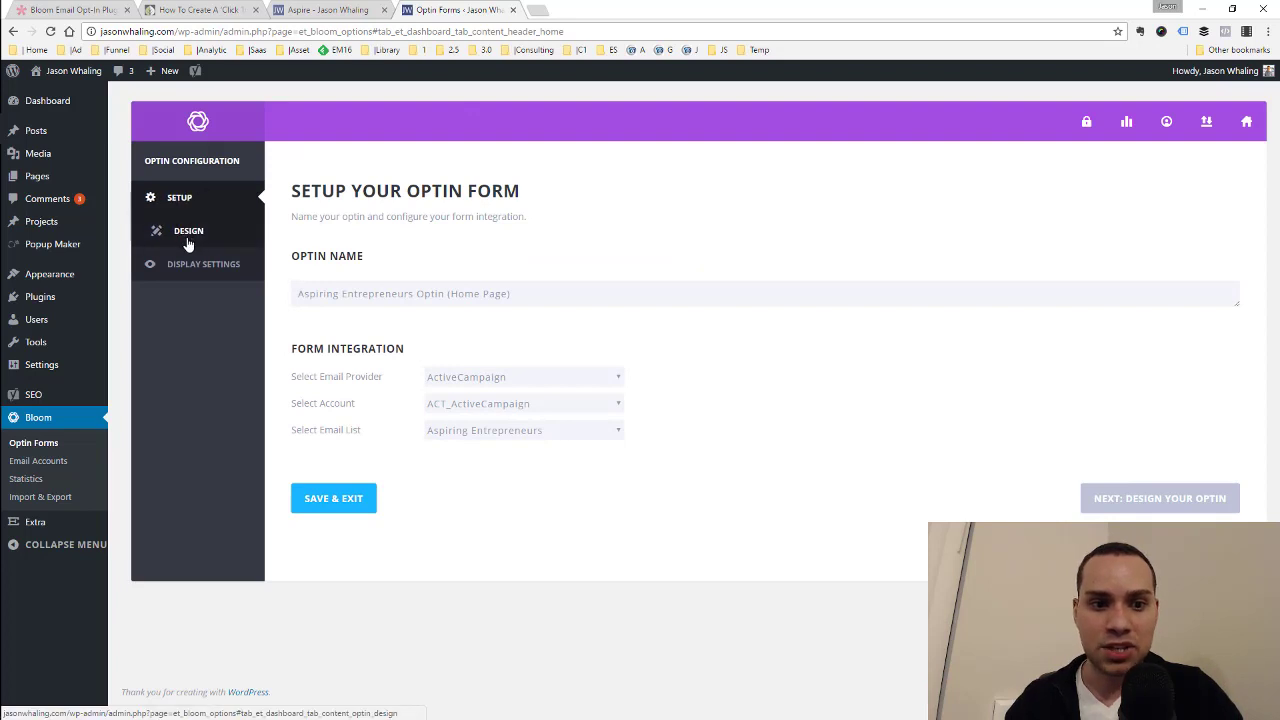
{"action": "left_click", "coordinate": [220, 238]}
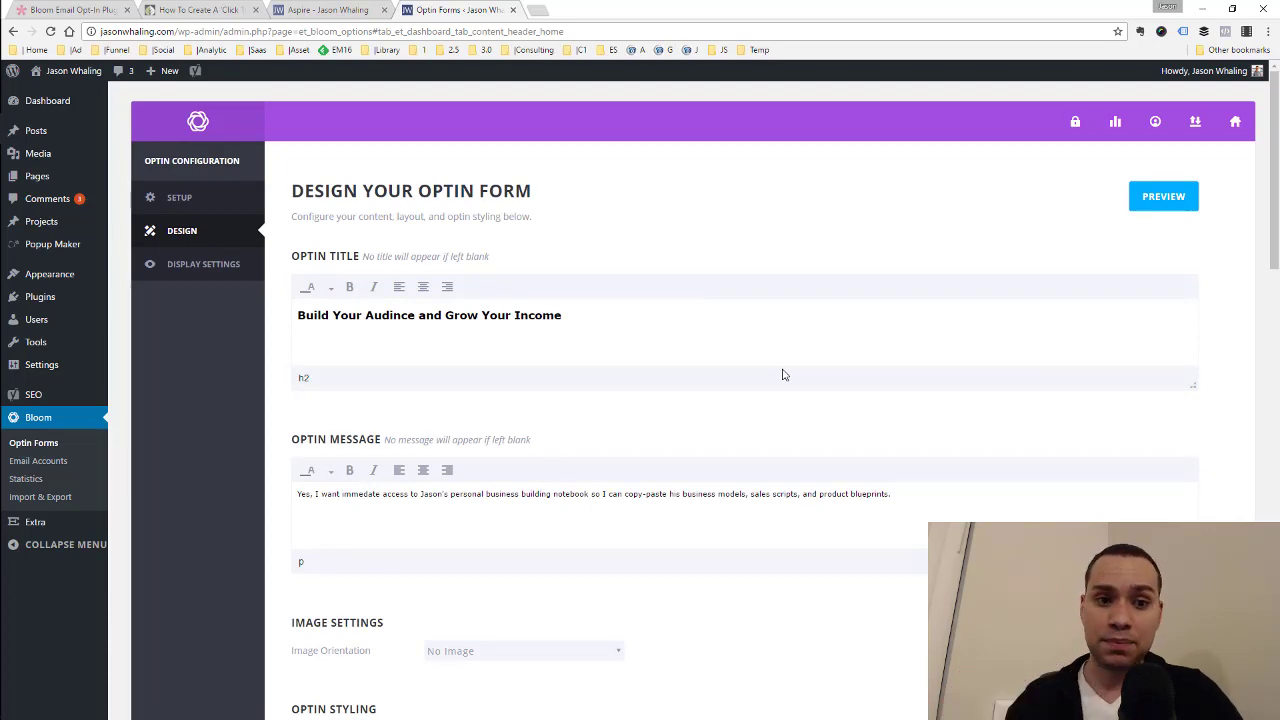
{"action": "scroll", "coordinate": [800, 323], "scroll_direction": "down", "scroll_amount": 3}
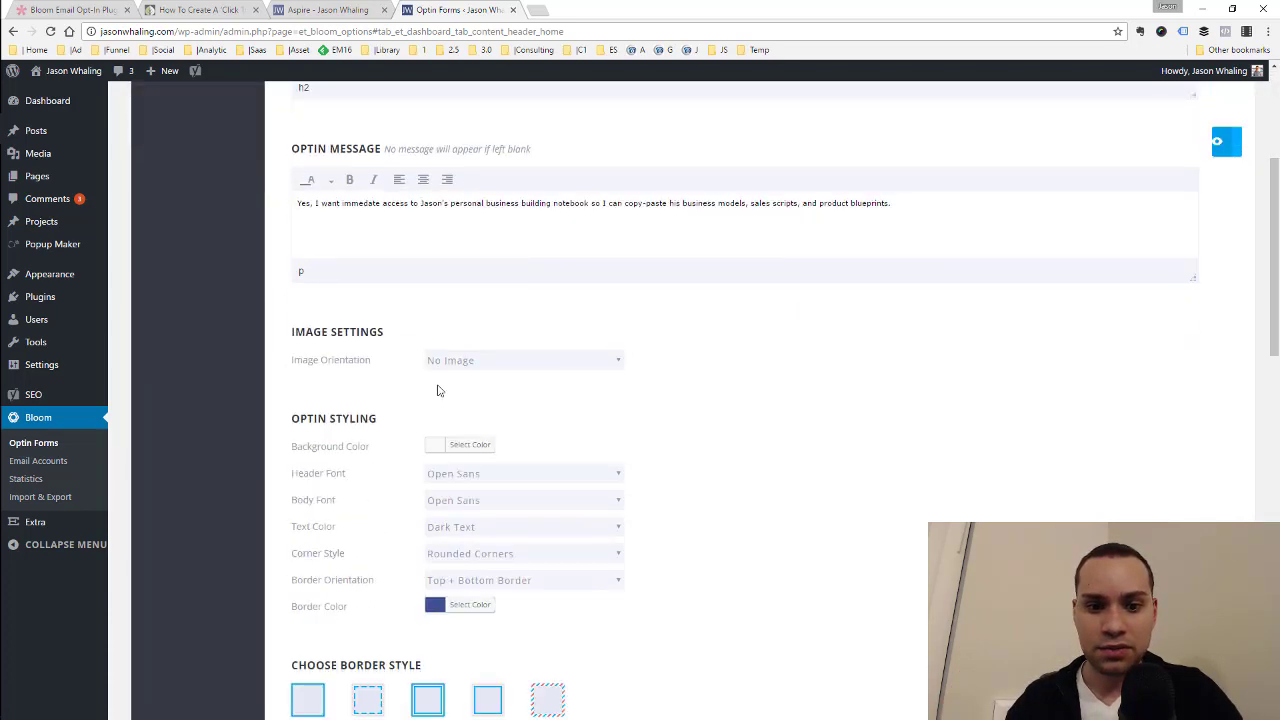
{"action": "scroll", "coordinate": [723, 337], "scroll_direction": "down", "scroll_amount": 3}
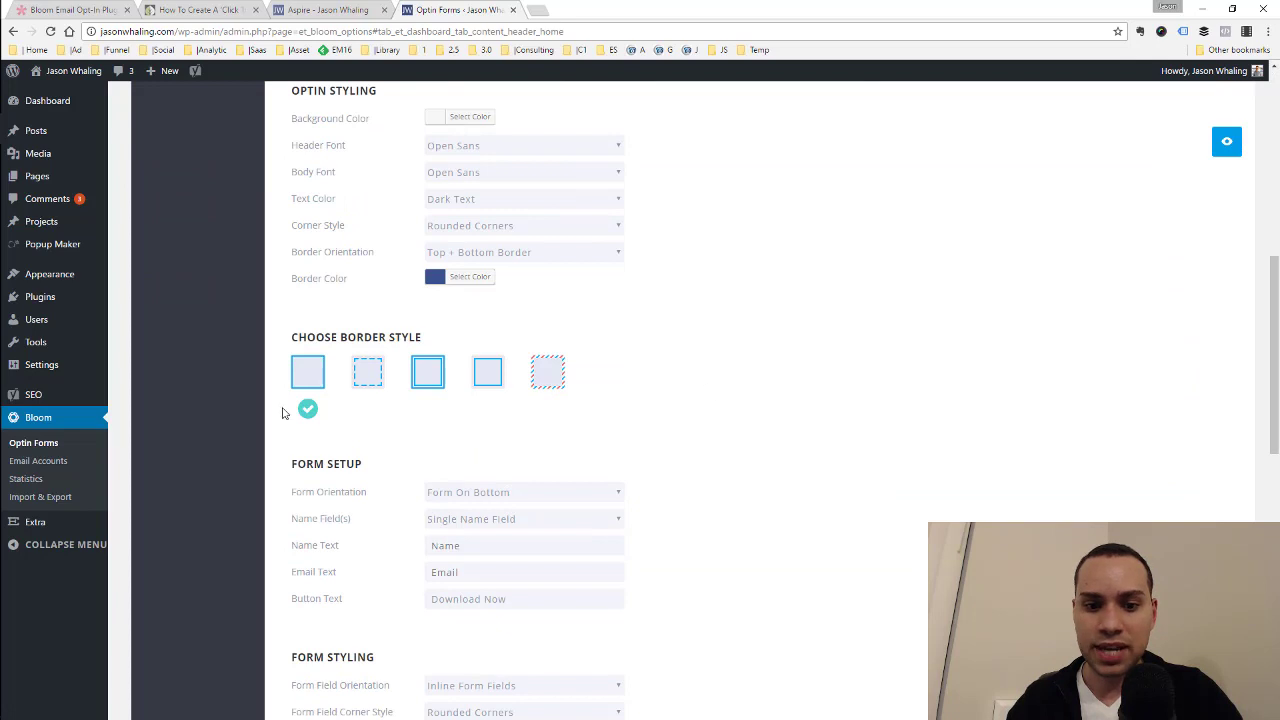
{"action": "scroll", "coordinate": [300, 197], "scroll_direction": "up", "scroll_amount": 6}
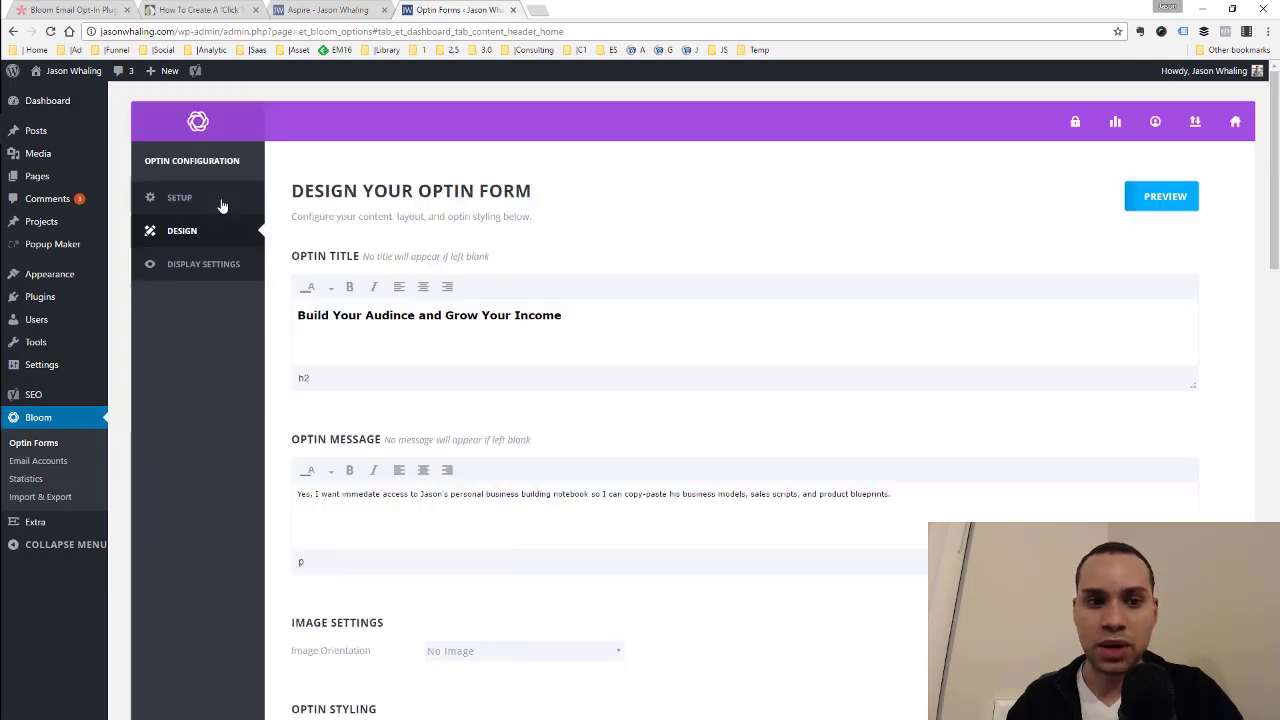
Review the opt-in's Display Settings: Trigger On Click enabled with CSS selector a#click-trigger.
{"action": "left_click", "coordinate": [201, 268]}
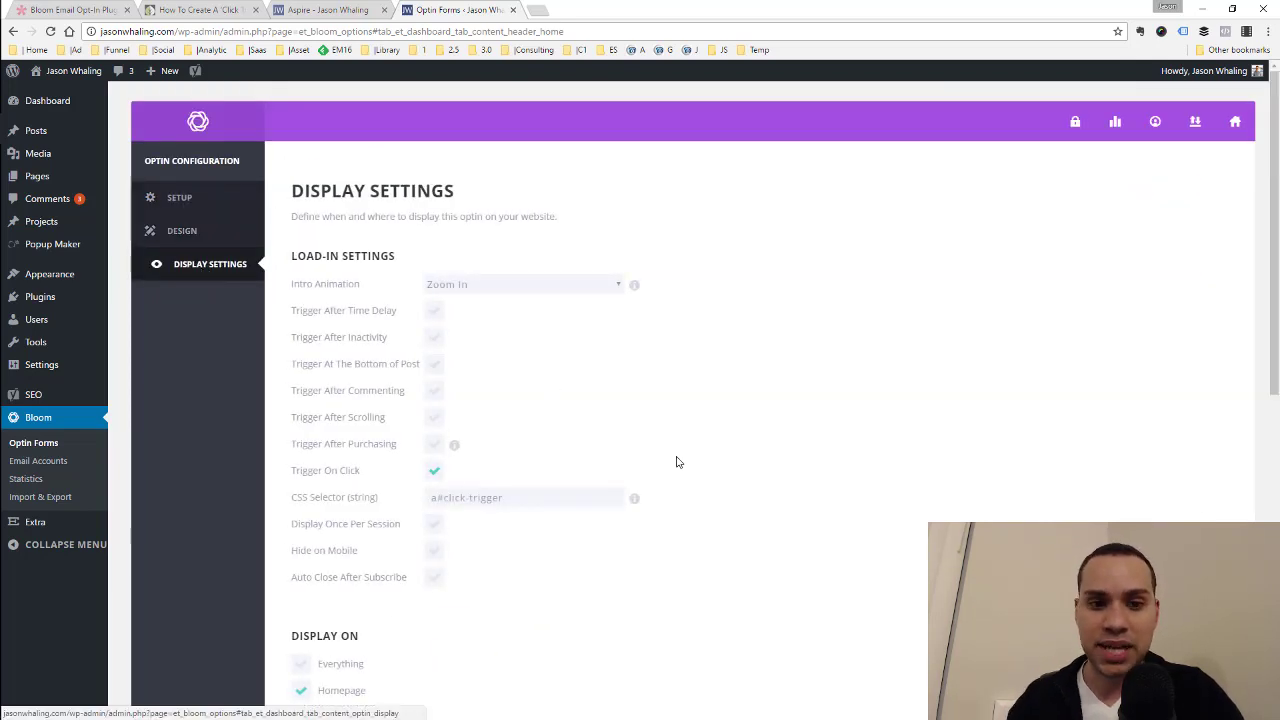
{"action": "scroll", "coordinate": [567, 446], "scroll_direction": "down", "scroll_amount": 1}
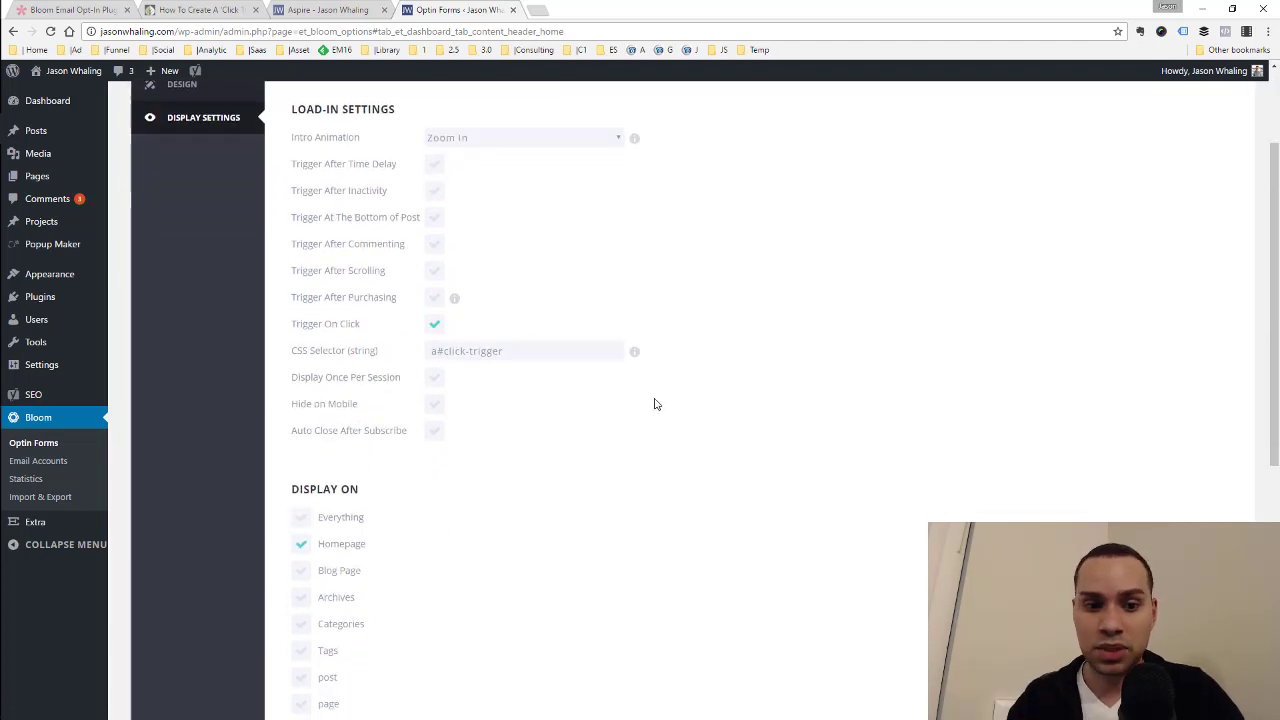
{"action": "scroll", "coordinate": [631, 389], "scroll_direction": "down", "scroll_amount": 2}
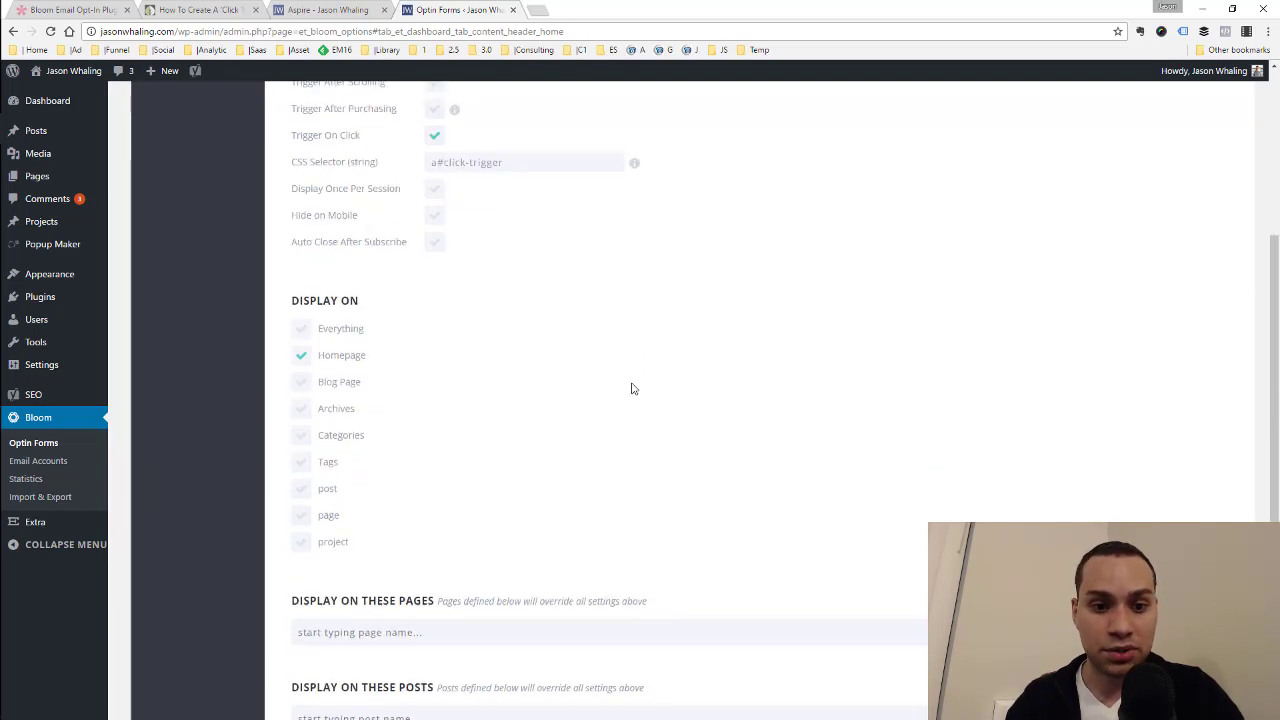
{"action": "scroll", "coordinate": [631, 389], "scroll_direction": "down", "scroll_amount": 1}
{"action": "left_click", "coordinate": [298, 312]}
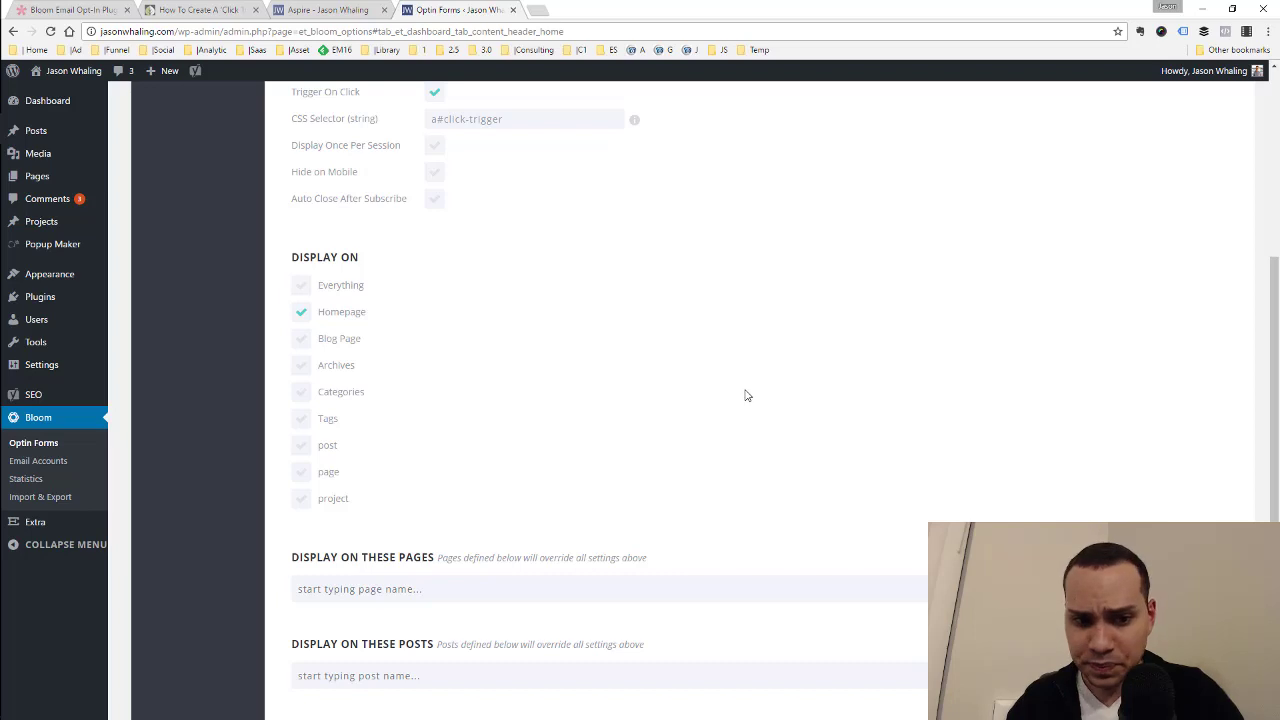
{"action": "scroll", "coordinate": [745, 395], "scroll_direction": "up", "scroll_amount": 3}
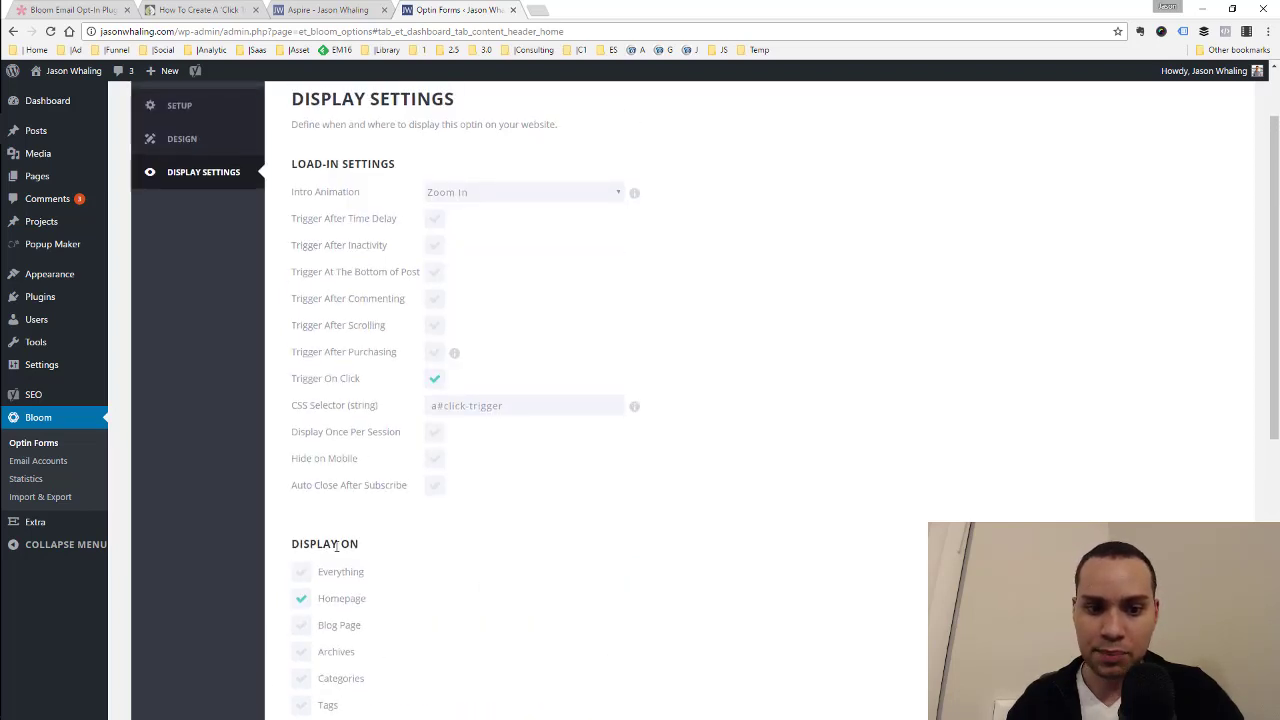
{"action": "scroll", "coordinate": [560, 485], "scroll_direction": "up", "scroll_amount": 1}
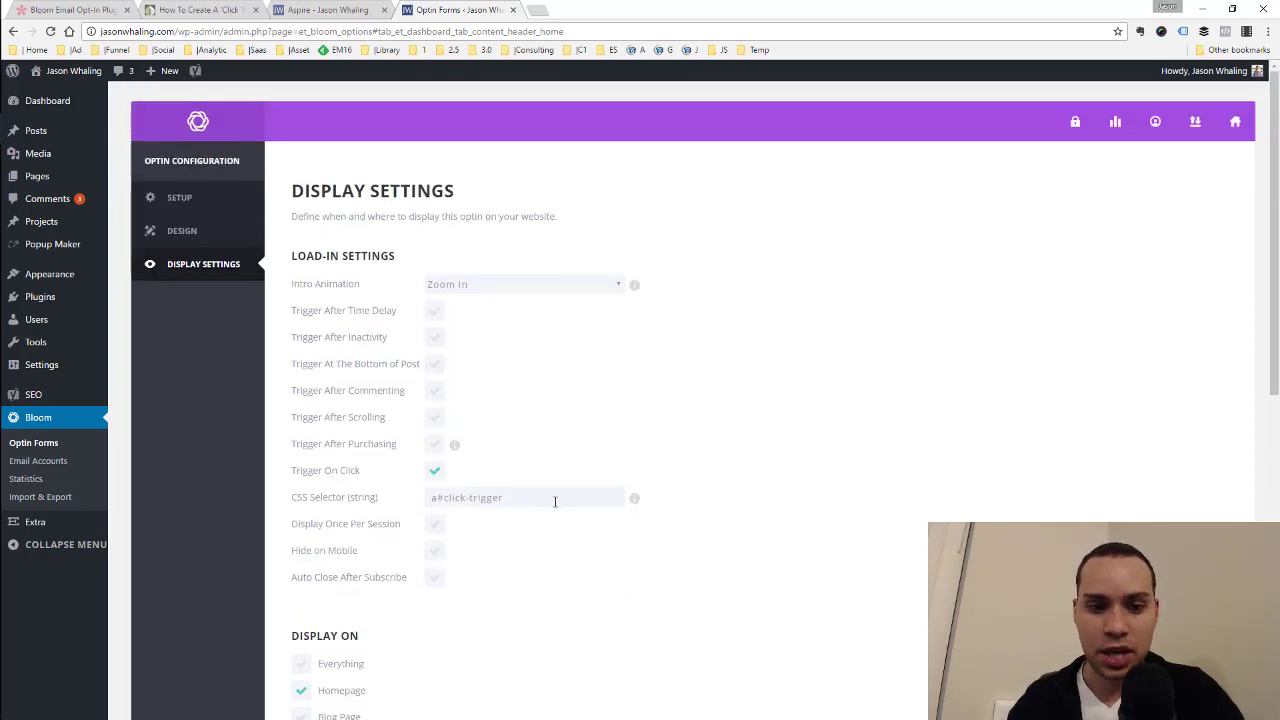
{"action": "scroll", "coordinate": [765, 476], "scroll_direction": "down", "scroll_amount": 2}
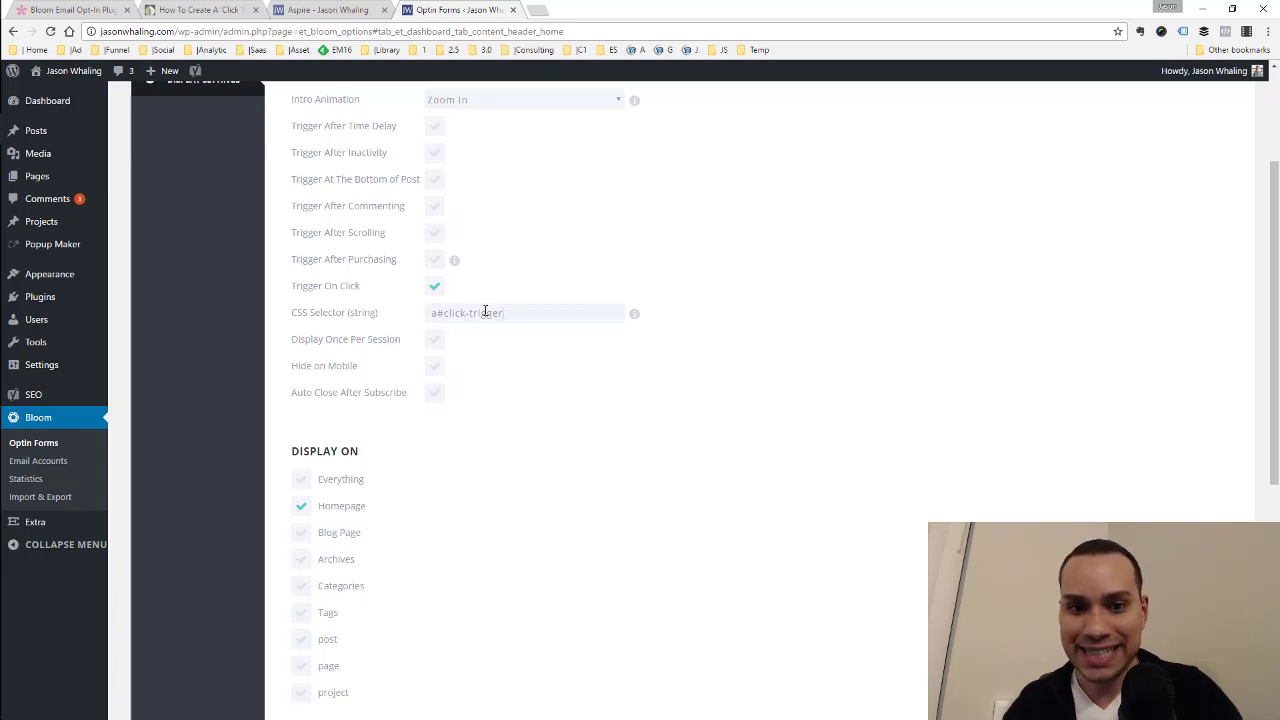
{"action": "left_click_drag", "start_coordinate": [504, 313], "coordinate": [421, 313]}
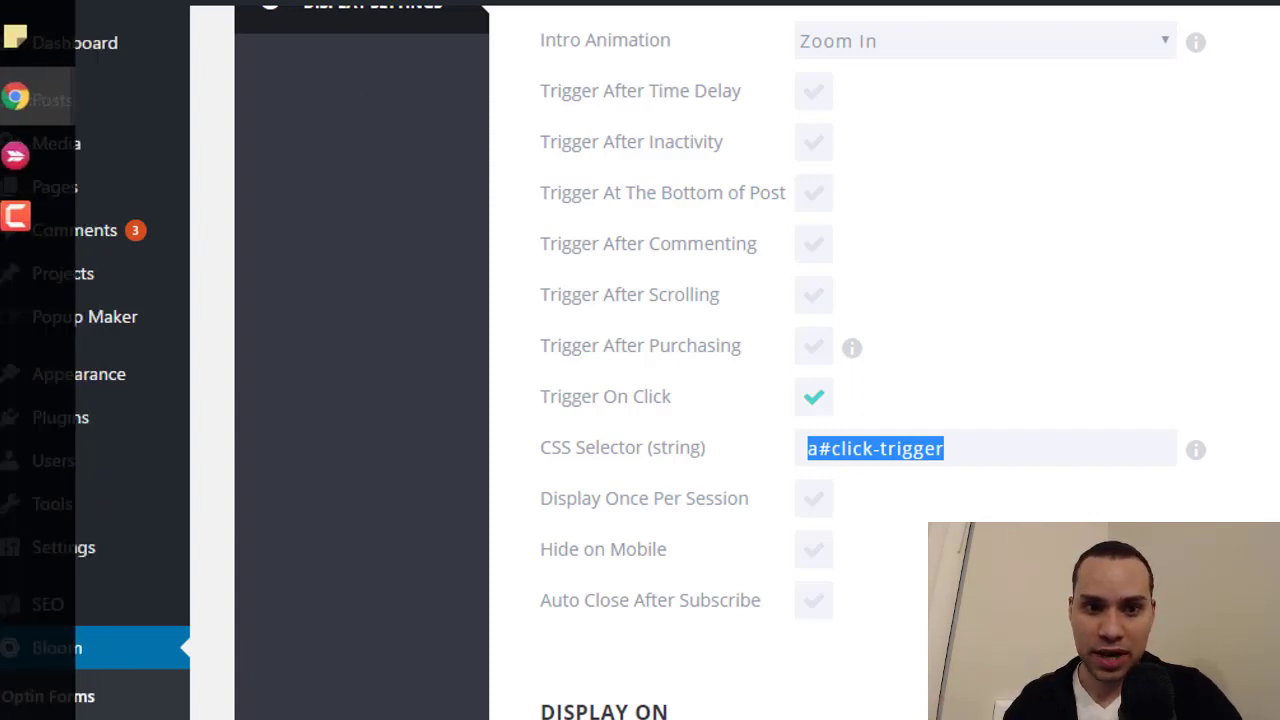
Deselect the selector field and go back to the Aspire – Jason Whaling homepage tab.
{"action": "left_click", "coordinate": [786, 173]}
{"action": "scroll", "coordinate": [786, 173], "scroll_direction": "up", "scroll_amount": 1}
{"action": "scroll", "coordinate": [860, 360], "scroll_direction": "up", "scroll_amount": 3}
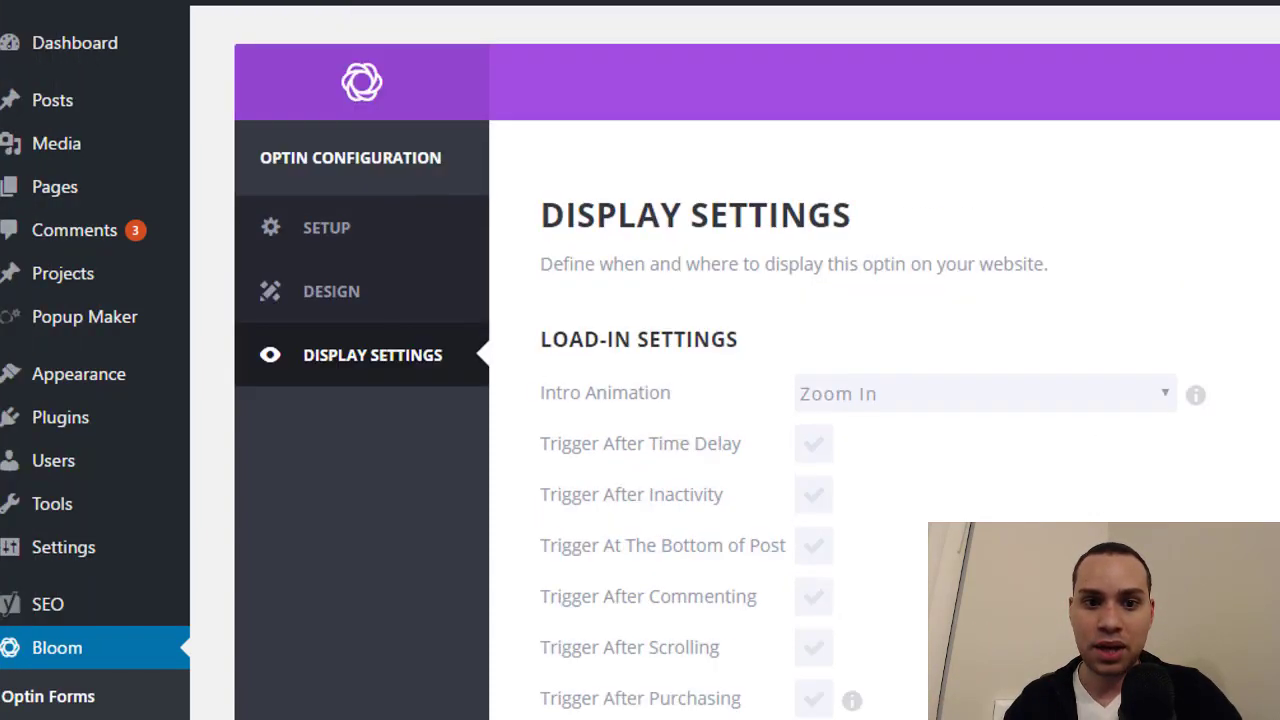
{"action": "left_click", "coordinate": [604, 3]}
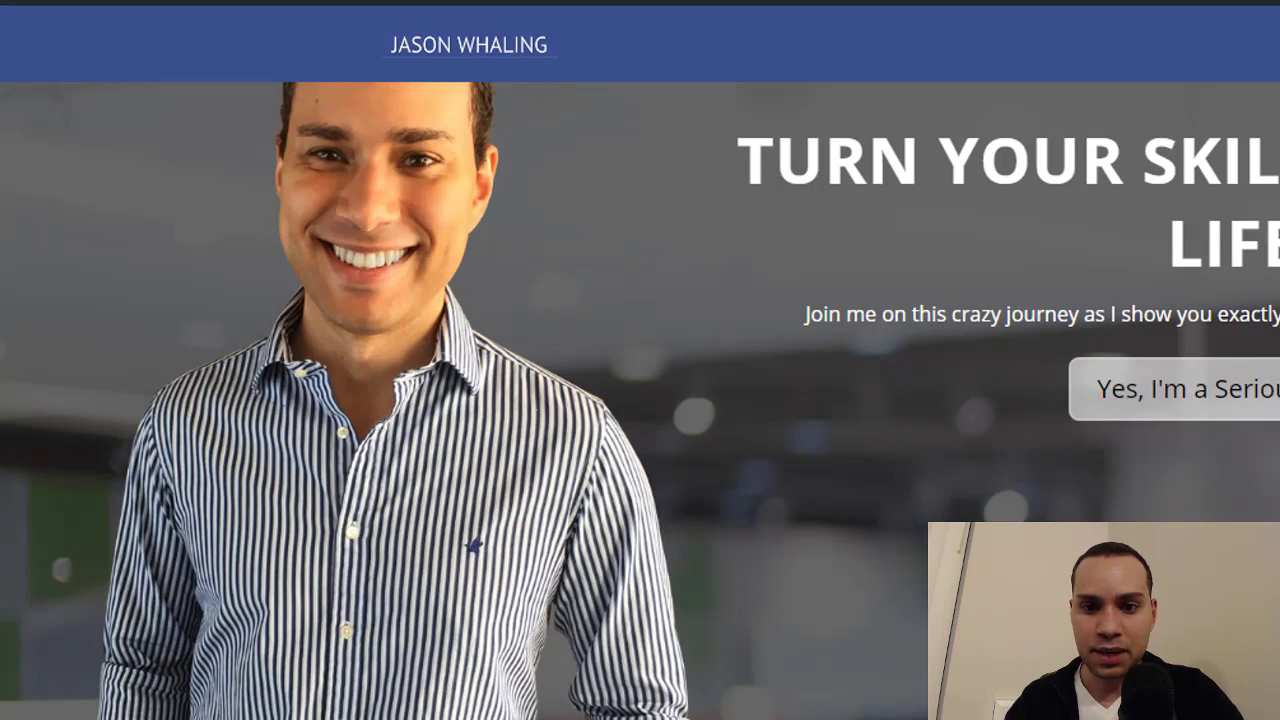
Verify the hero button has Button URL #clicktrigger and CSS ID click-trigger, then scroll to Start Now.
{"action": "left_click", "coordinate": [920, 557]}
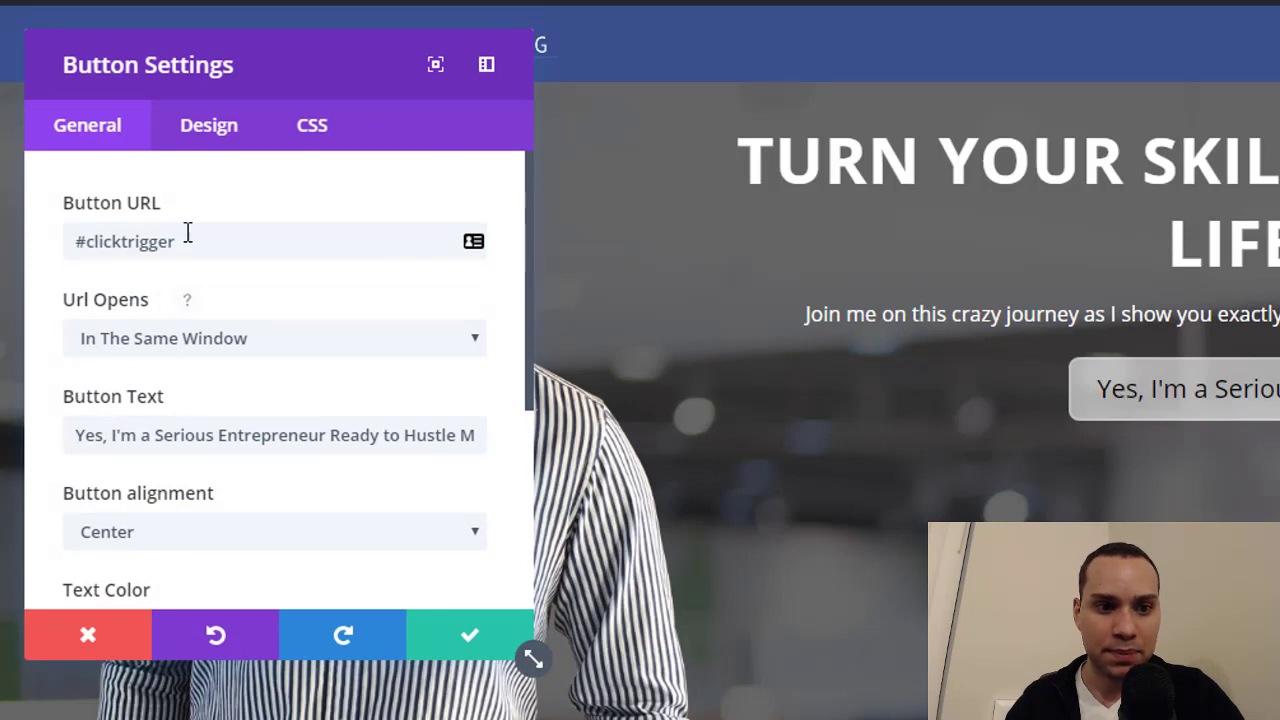
{"action": "left_click", "coordinate": [249, 240]}
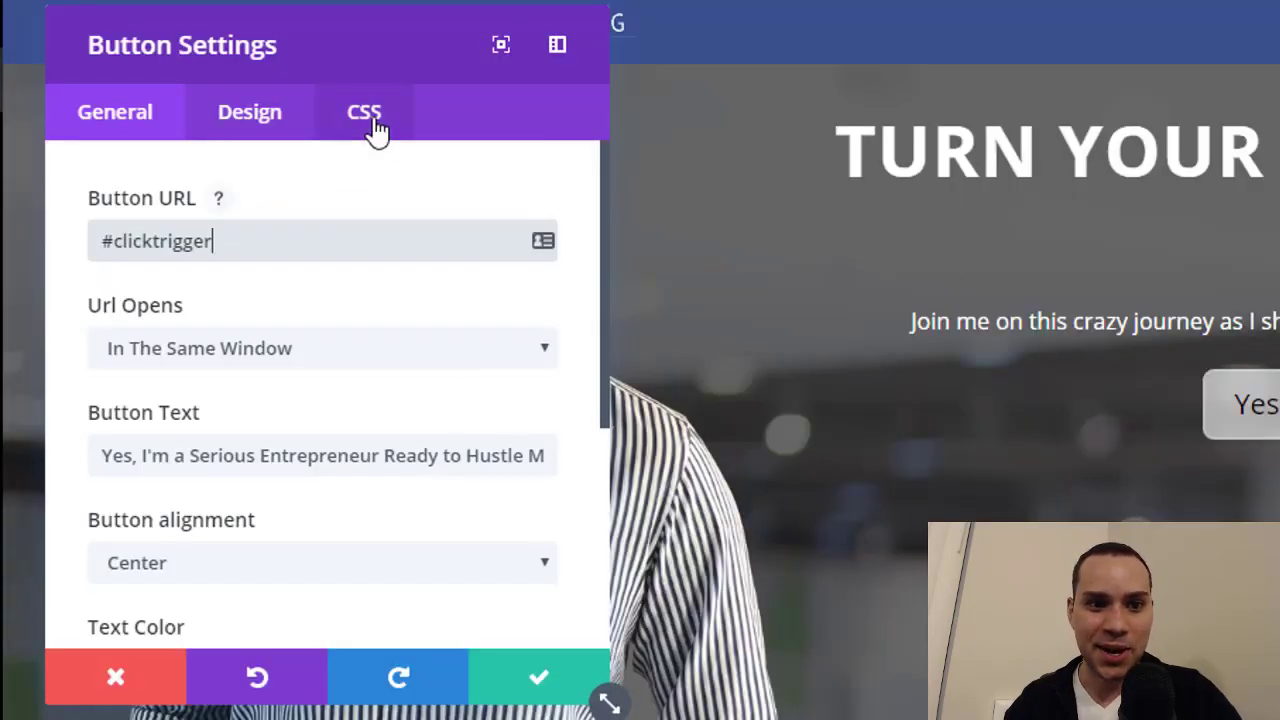
{"action": "left_click", "coordinate": [371, 127]}
{"action": "left_click", "coordinate": [294, 231]}
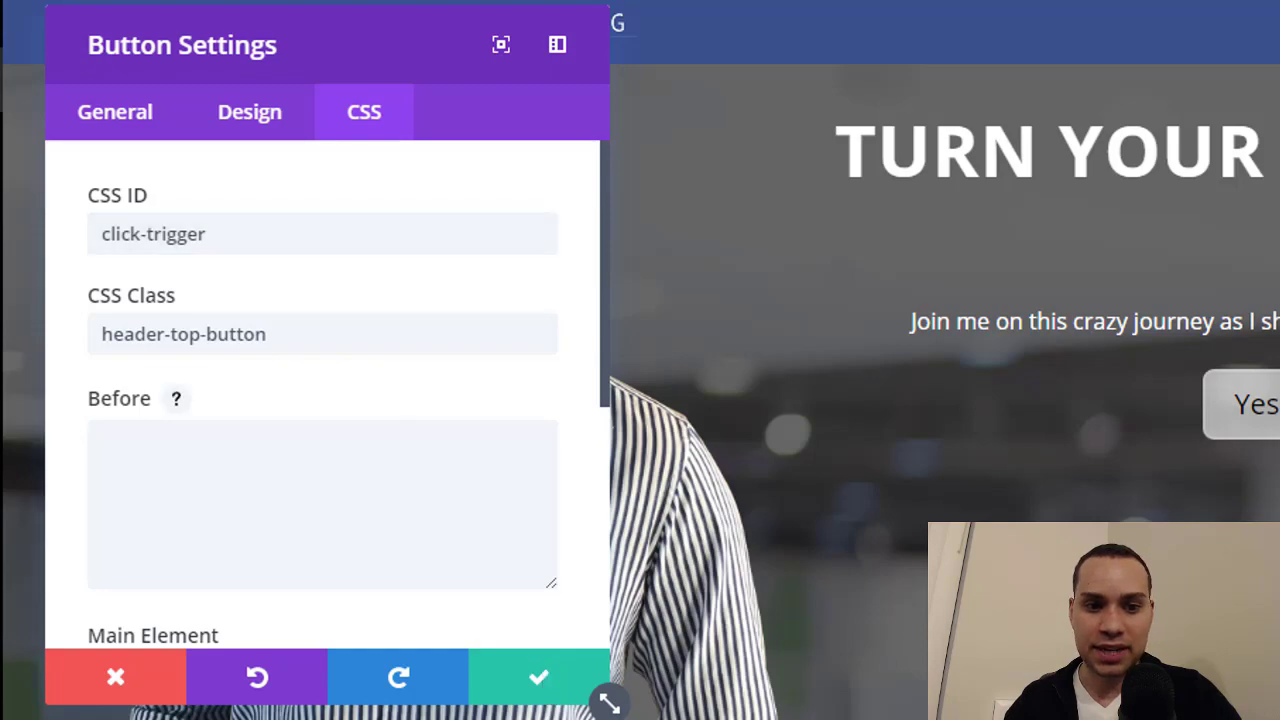
{"action": "left_click", "coordinate": [604, 699]}
{"action": "scroll", "coordinate": [534, 394], "scroll_direction": "down", "scroll_amount": 10}
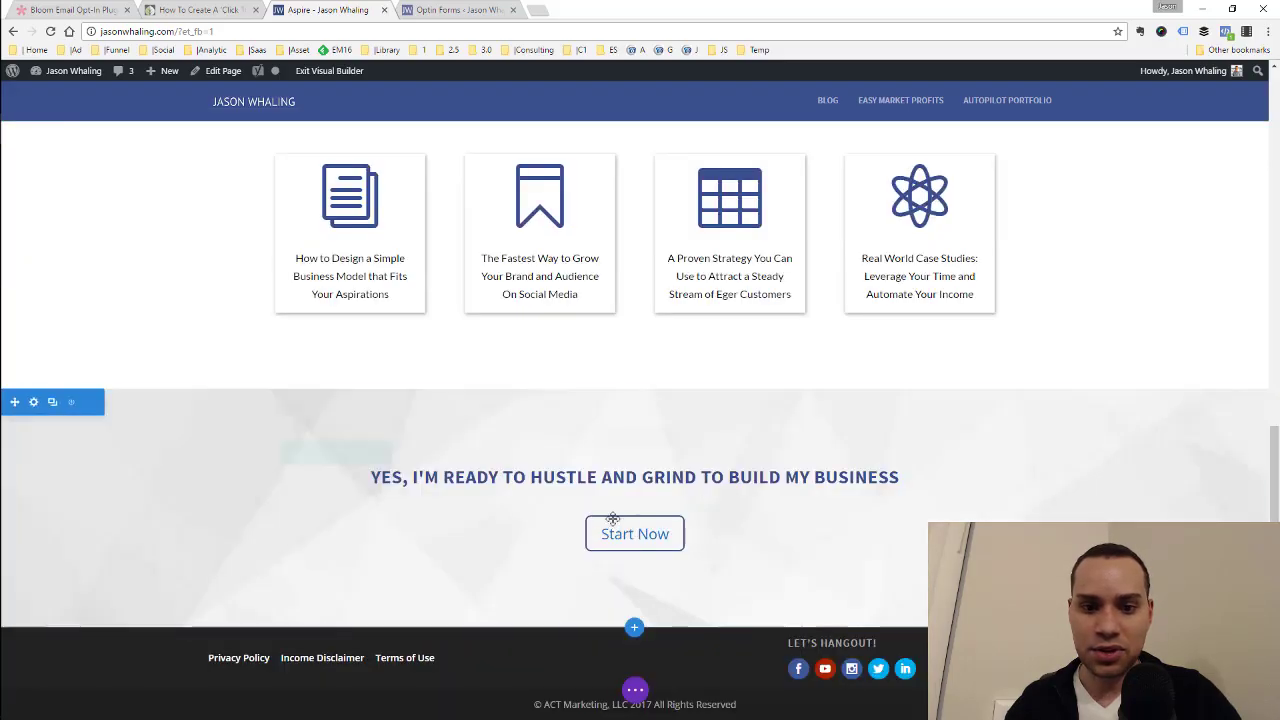
Give the Start Now button URL #clicktrigger and CSS ID click-trigger, and save it.
{"action": "mouse_move", "coordinate": [613, 519]}
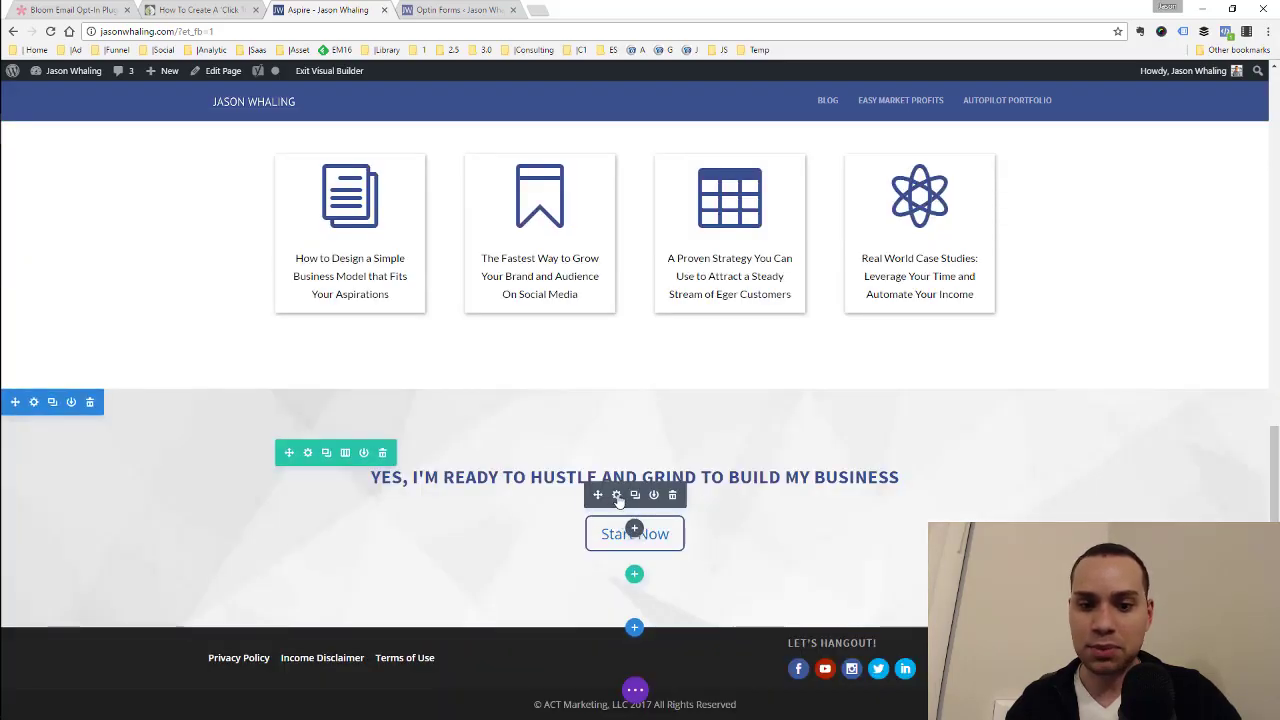
{"action": "left_click", "coordinate": [617, 496]}
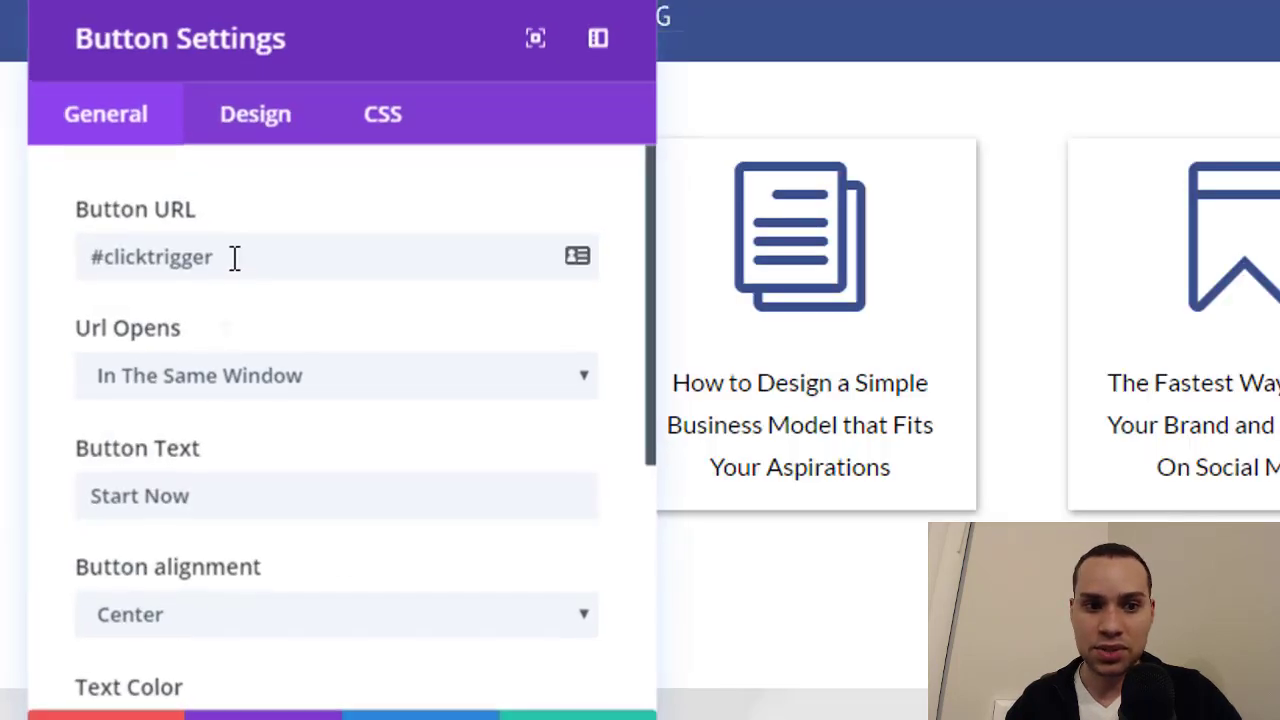
{"action": "left_click_drag", "start_coordinate": [234, 258], "coordinate": [69, 257]}
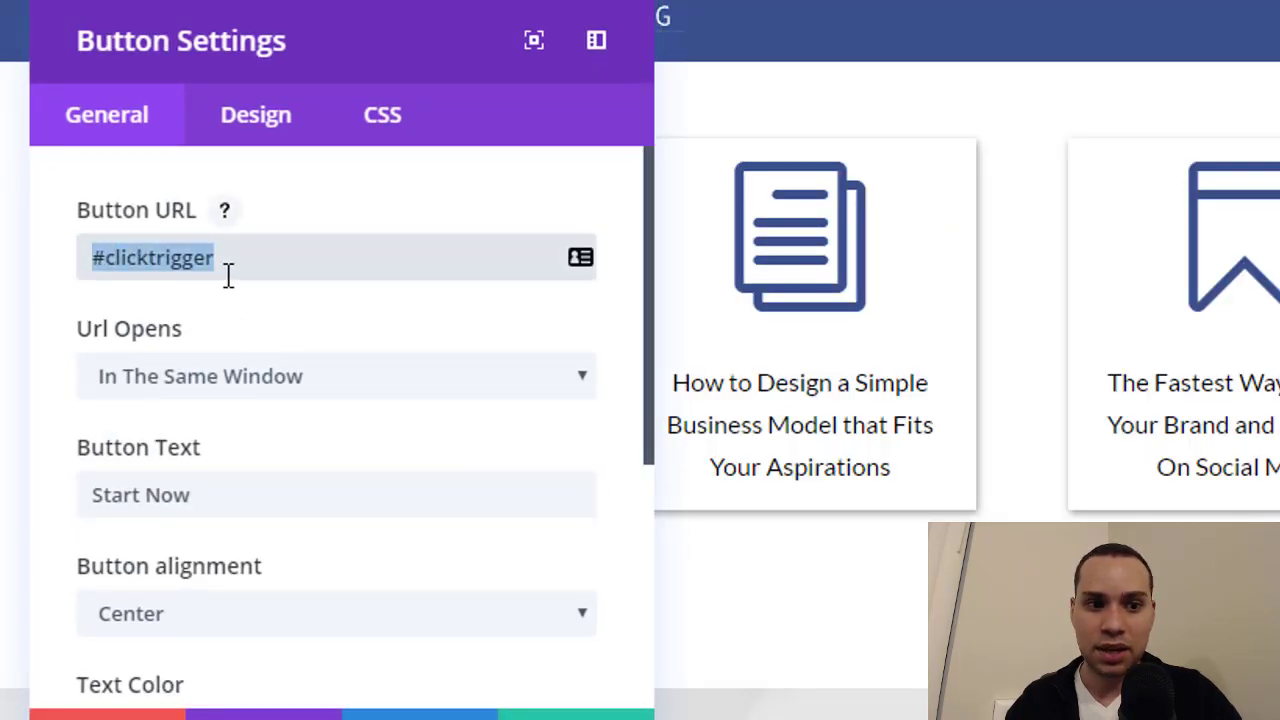
{"action": "left_click", "coordinate": [382, 118]}
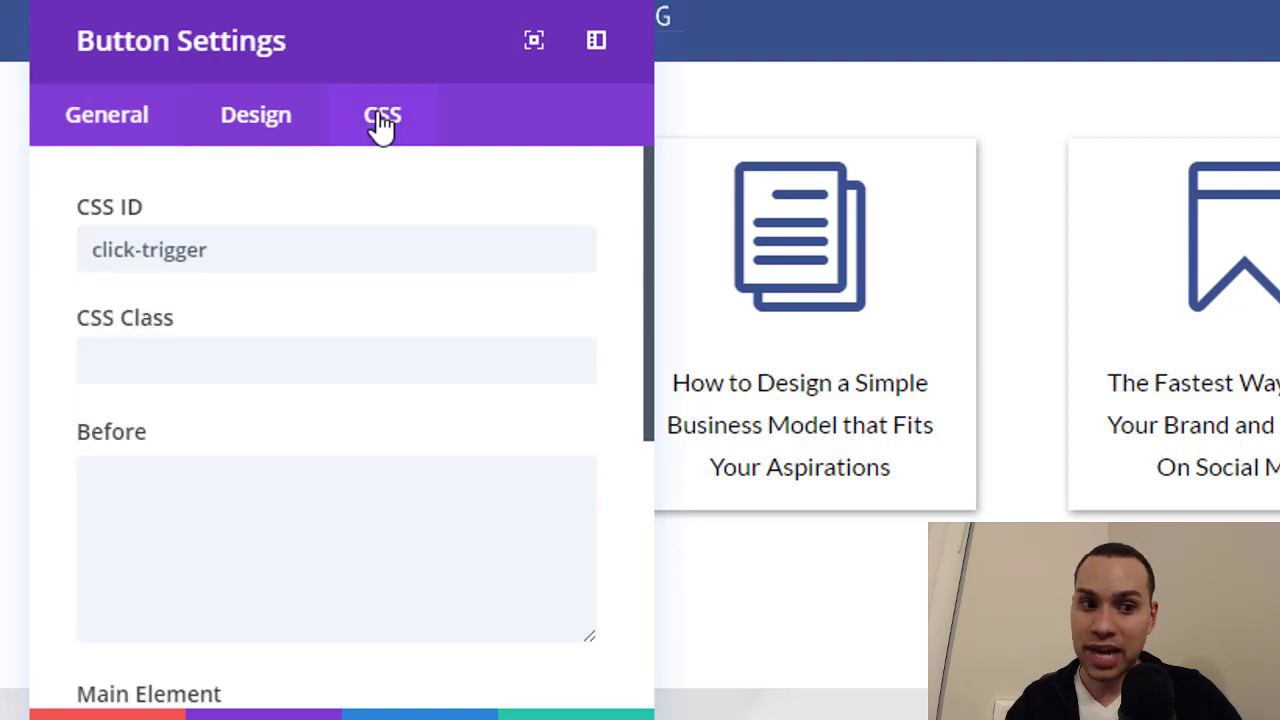
{"action": "left_click_drag", "start_coordinate": [250, 250], "coordinate": [49, 266]}
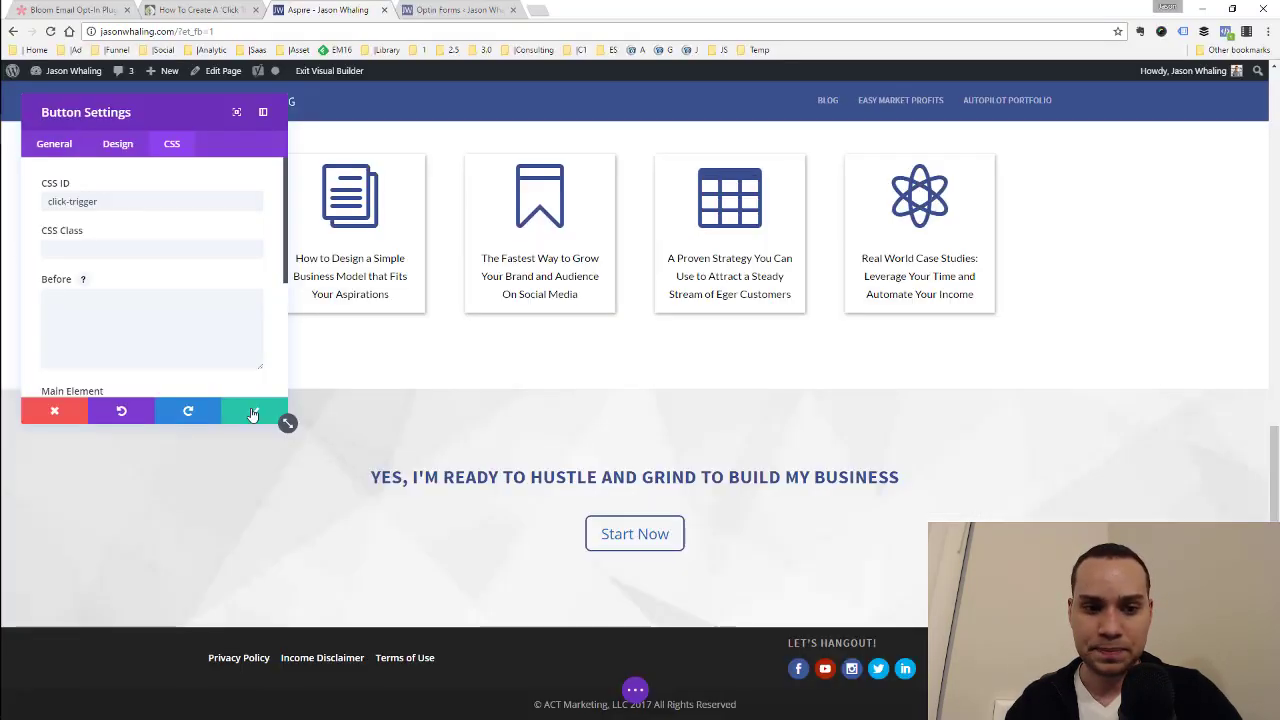
{"action": "left_click", "coordinate": [590, 715]}
{"action": "scroll", "coordinate": [400, 328], "scroll_direction": "up", "scroll_amount": 10}
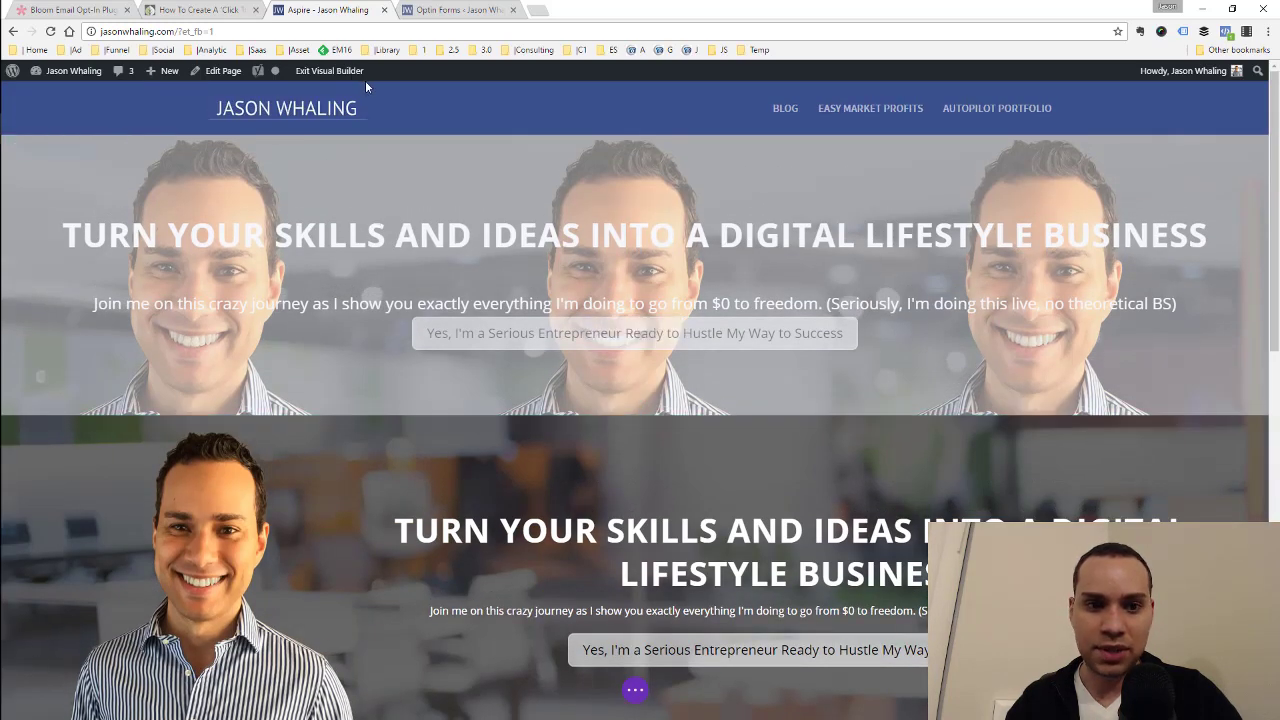
Exit the Visual Builder and check that the hero button opens the Bloom popup.
{"action": "left_click", "coordinate": [333, 72]}
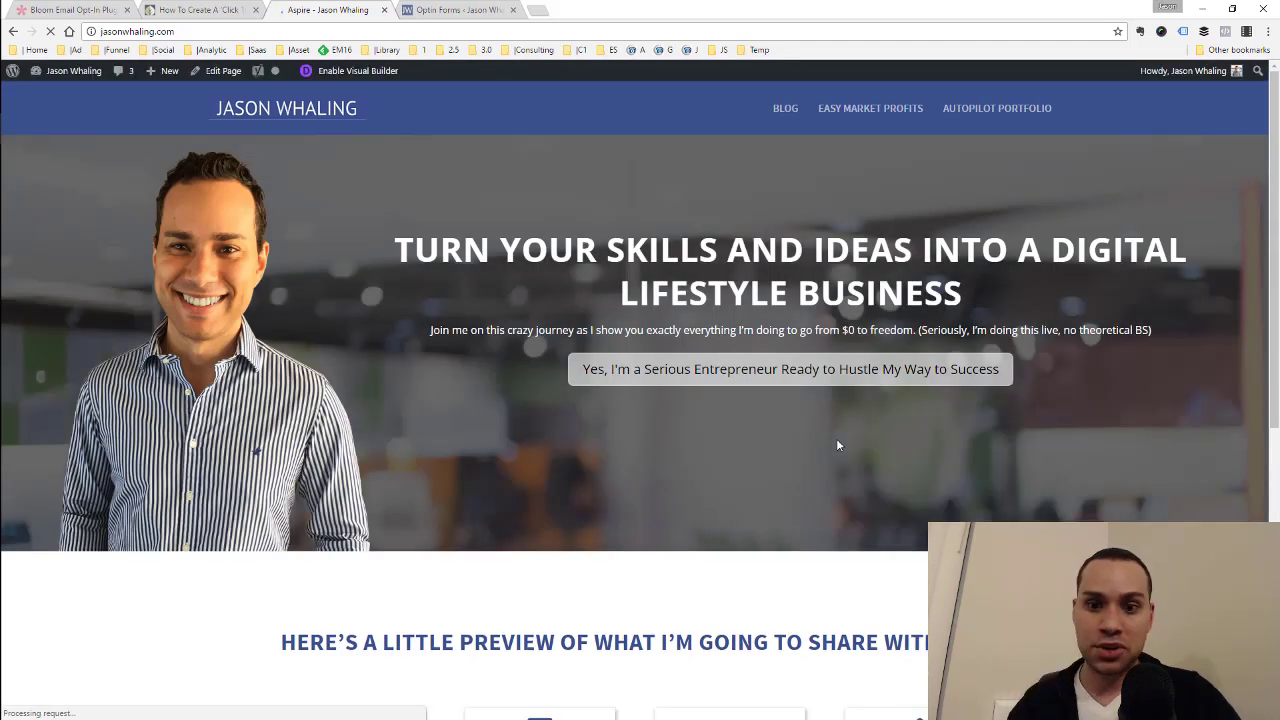
{"action": "left_click", "coordinate": [735, 372]}
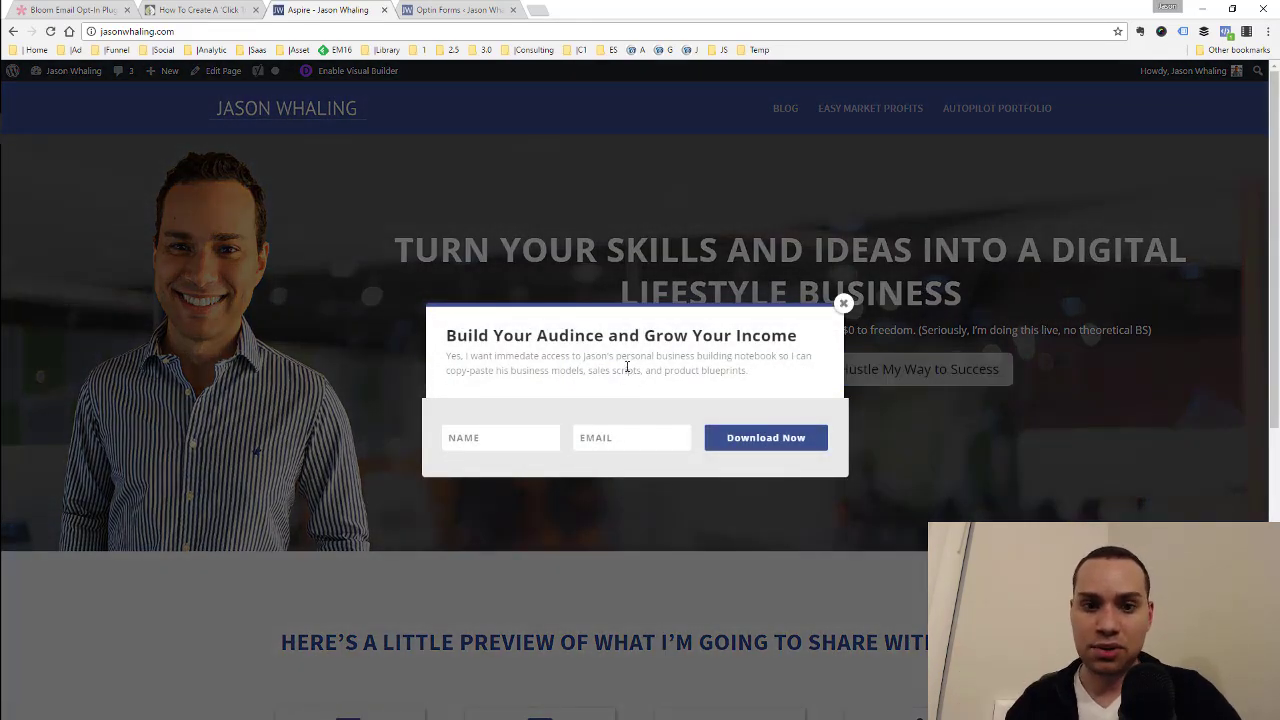
{"action": "scroll", "coordinate": [628, 368], "scroll_direction": "down", "scroll_amount": 1}
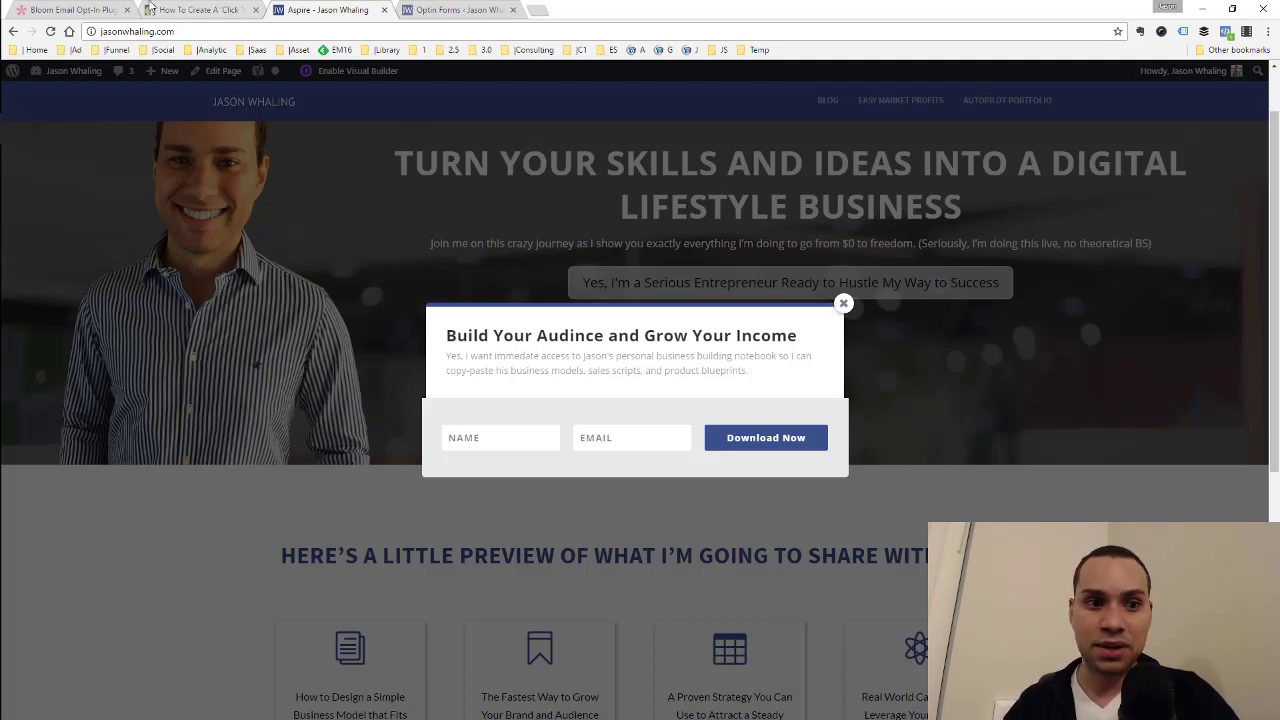
Return to the Elegant Themes Bloom plugin page and scroll through it.
{"action": "key", "text": "ctrl+1"}
{"action": "scroll", "coordinate": [842, 303], "scroll_direction": "up", "scroll_amount": 6}
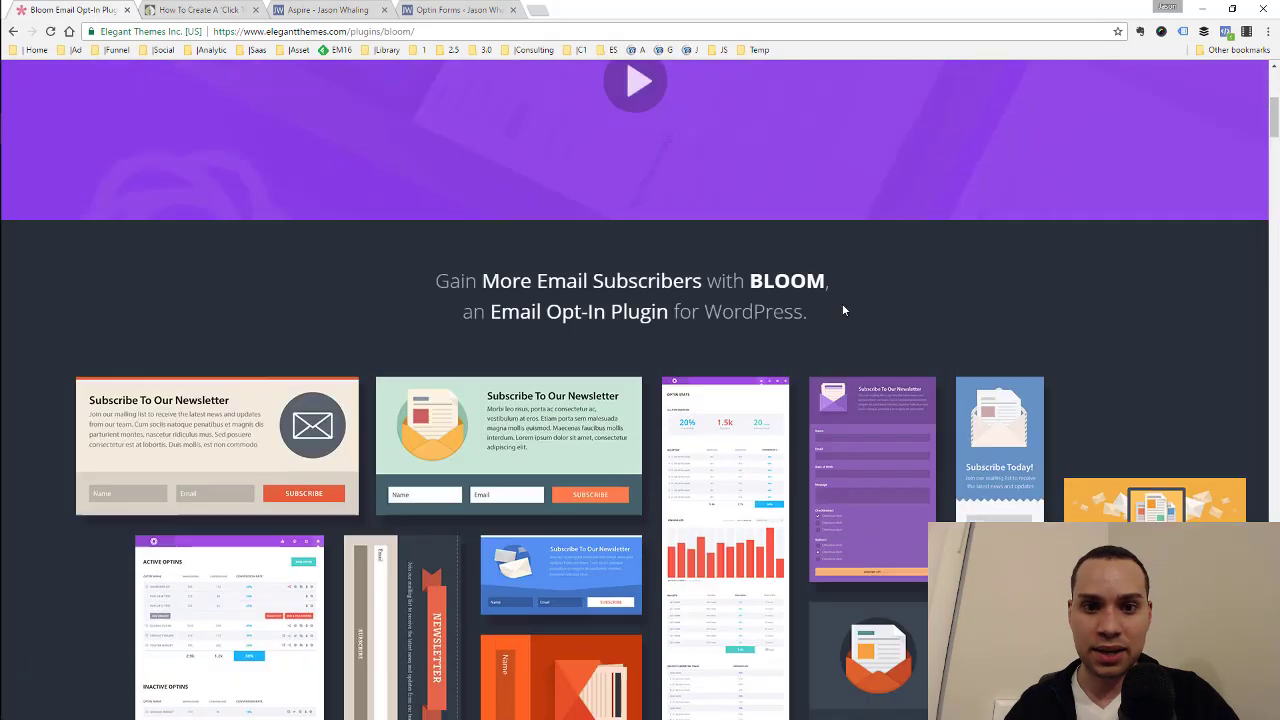
{"action": "scroll", "coordinate": [641, 561], "scroll_direction": "down", "scroll_amount": 6}
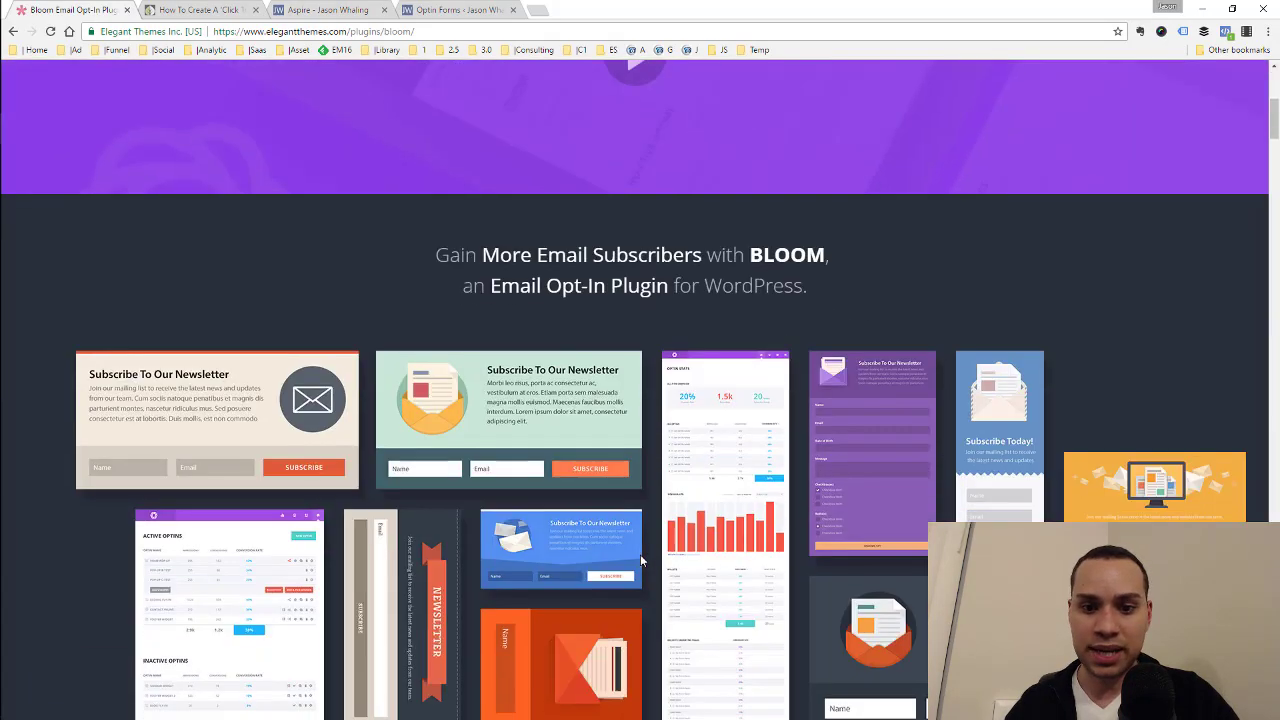
{"action": "left_click", "coordinate": [333, 12]}
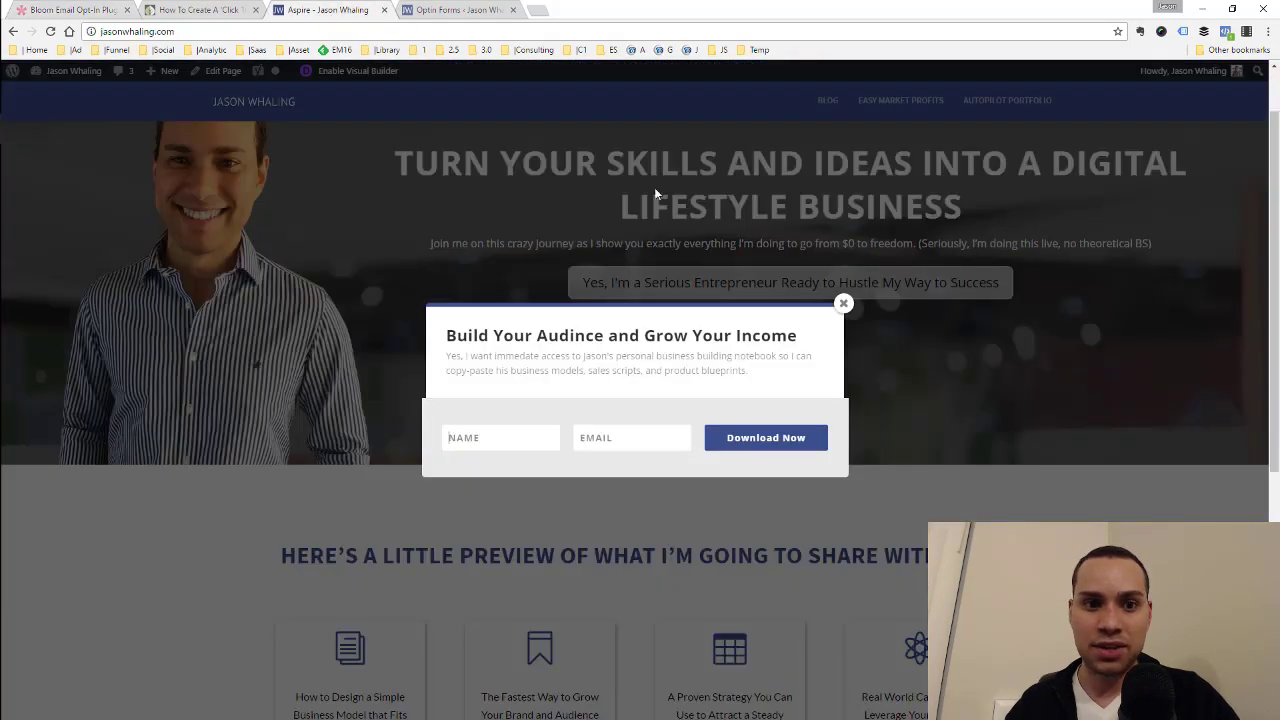